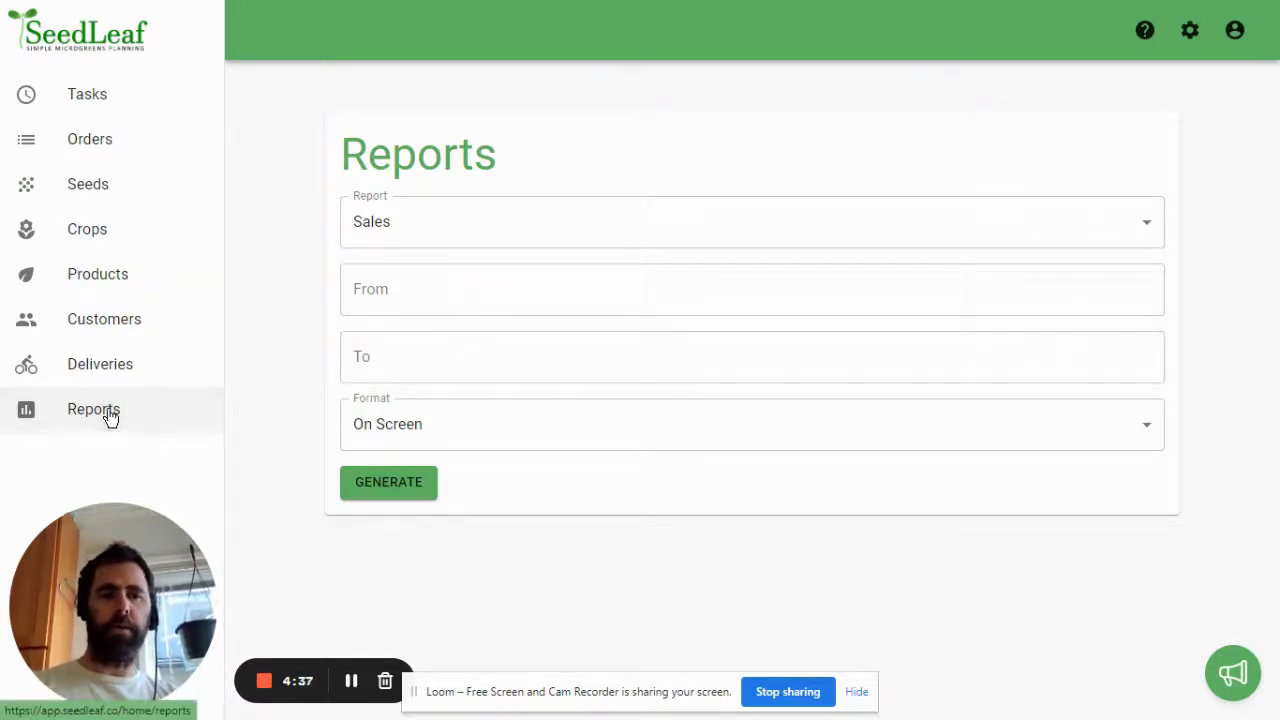
Step: Set the Sales report's date range from April 1, 2022 to December 31, 2022
{"action": "left_click", "coordinate": [411, 283]}
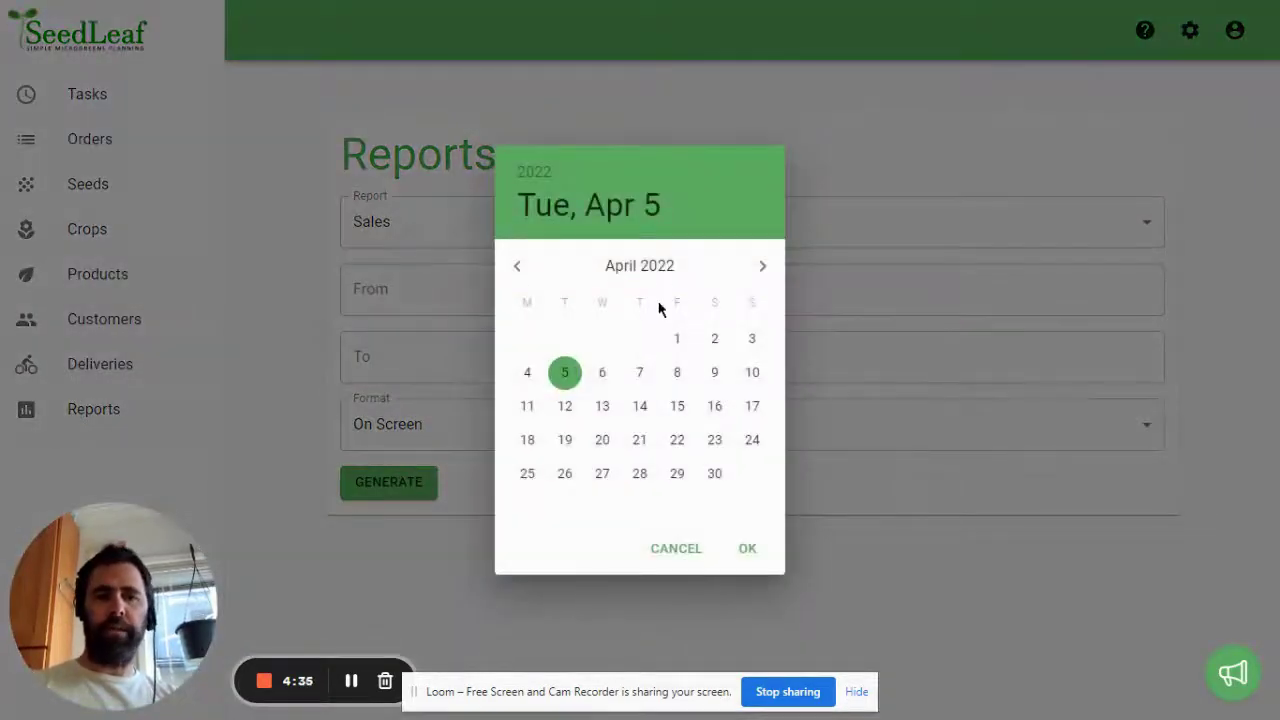
{"action": "left_click", "coordinate": [670, 335]}
{"action": "left_click", "coordinate": [528, 344]}
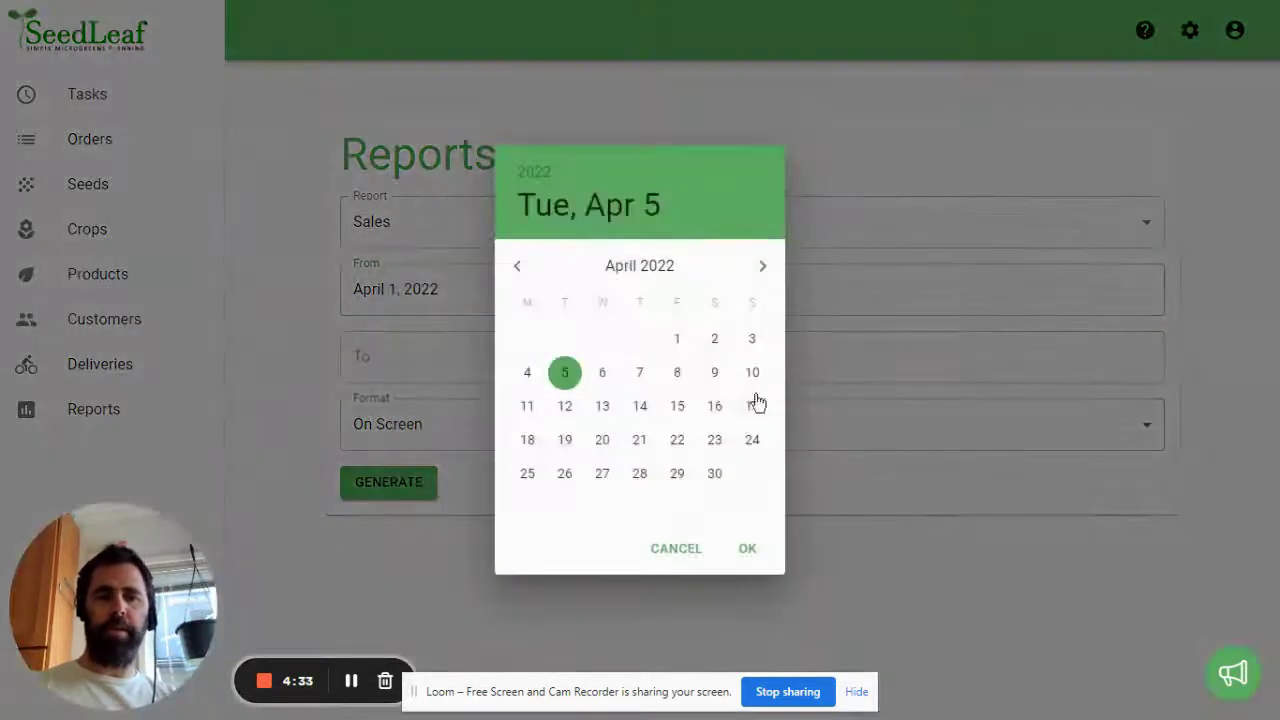
{"action": "left_click", "coordinate": [763, 277]}
{"action": "left_click", "coordinate": [763, 277]}
{"action": "left_click", "coordinate": [763, 277]}
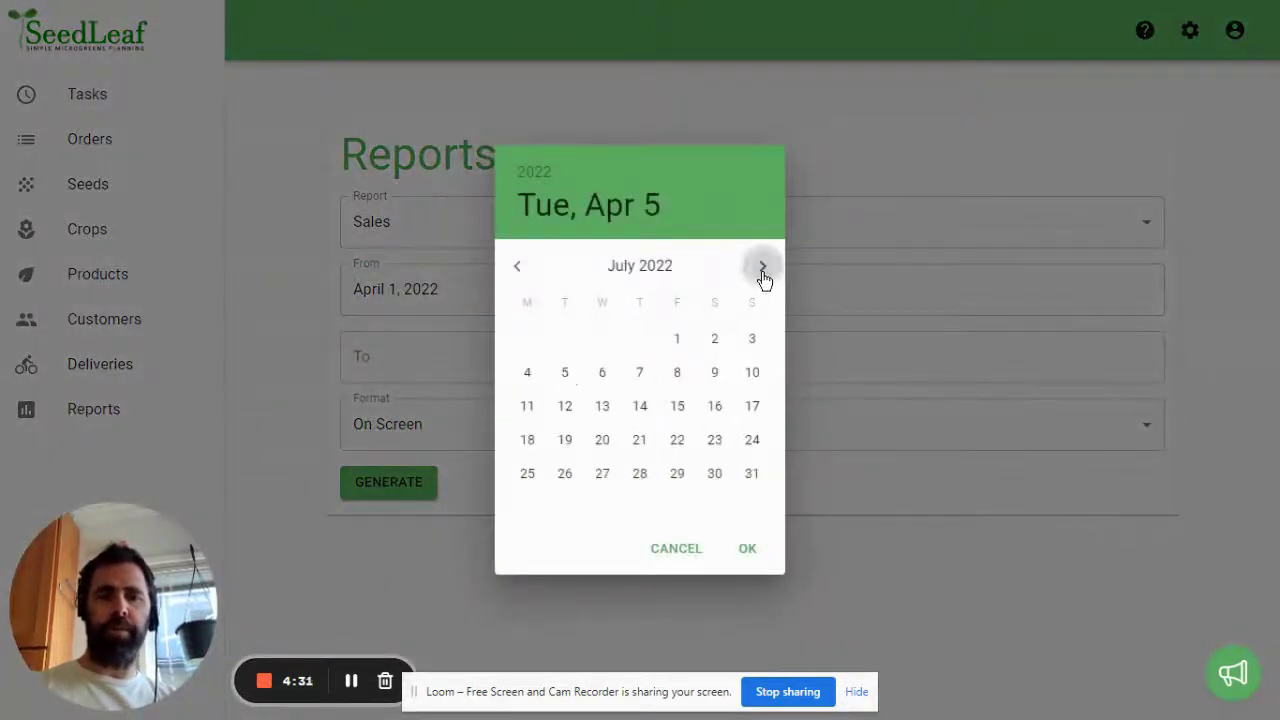
{"action": "left_click", "coordinate": [763, 277]}
{"action": "left_click", "coordinate": [763, 277]}
{"action": "left_click", "coordinate": [763, 277]}
{"action": "left_click", "coordinate": [763, 278]}
{"action": "left_click", "coordinate": [764, 278]}
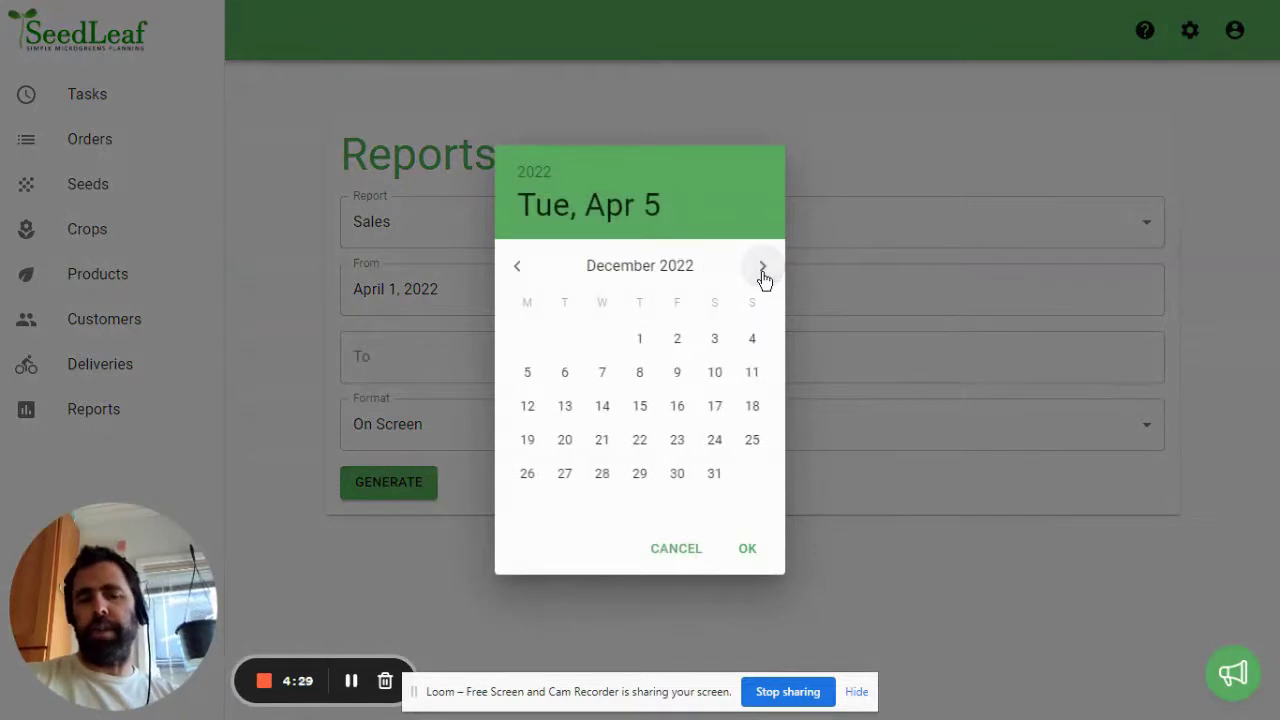
{"action": "left_click", "coordinate": [716, 474]}
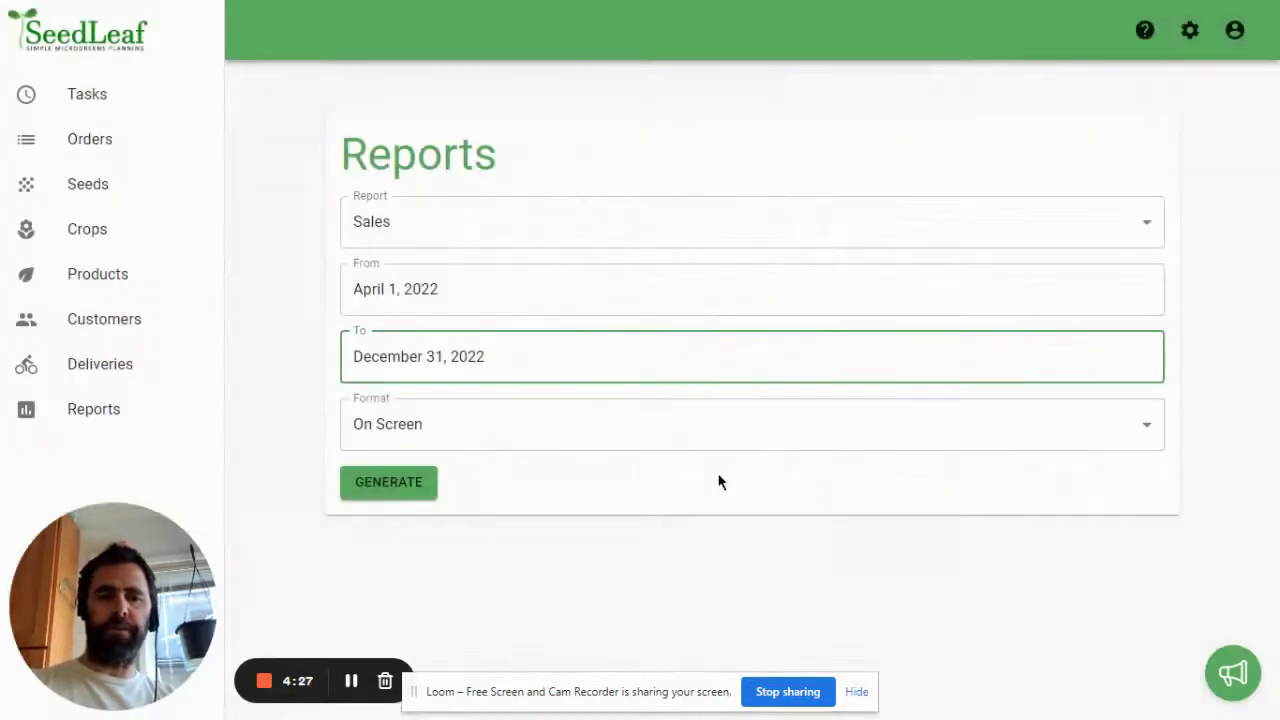
Step: Generate the Sales report in the On Screen format and look across its sales table
{"action": "left_click", "coordinate": [439, 436]}
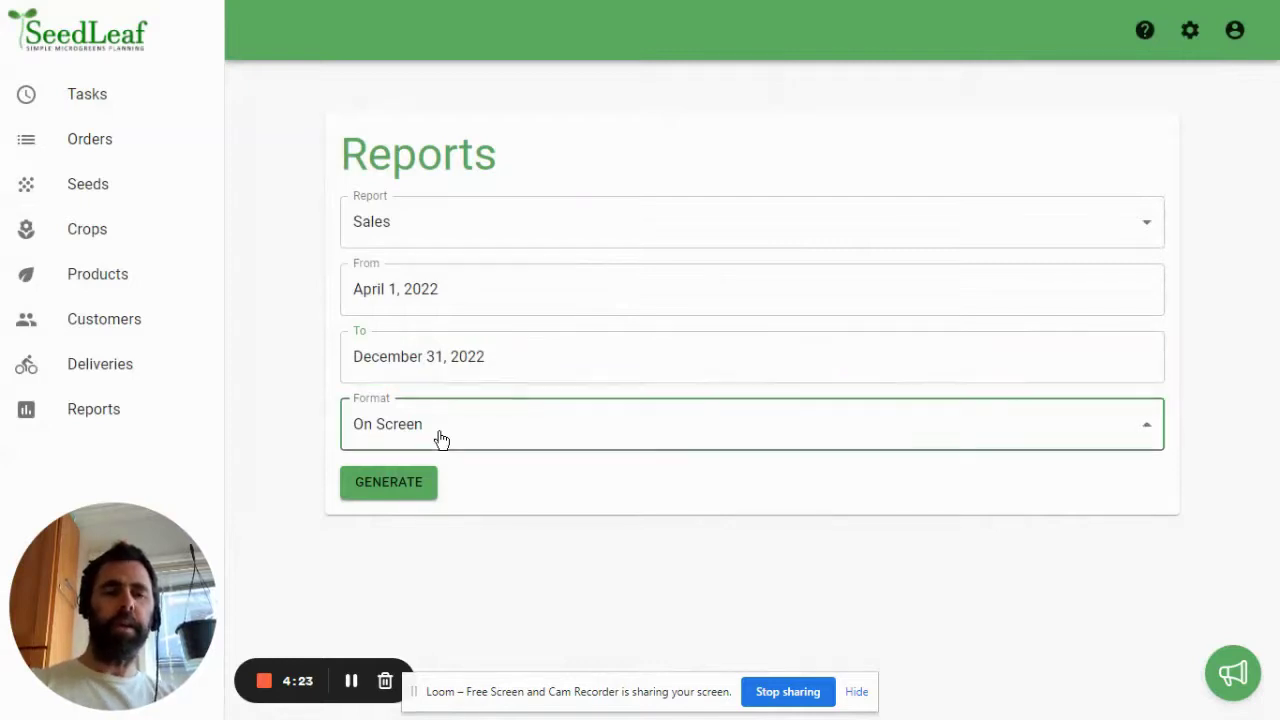
{"action": "left_click", "coordinate": [412, 495]}
{"action": "left_click", "coordinate": [412, 495]}
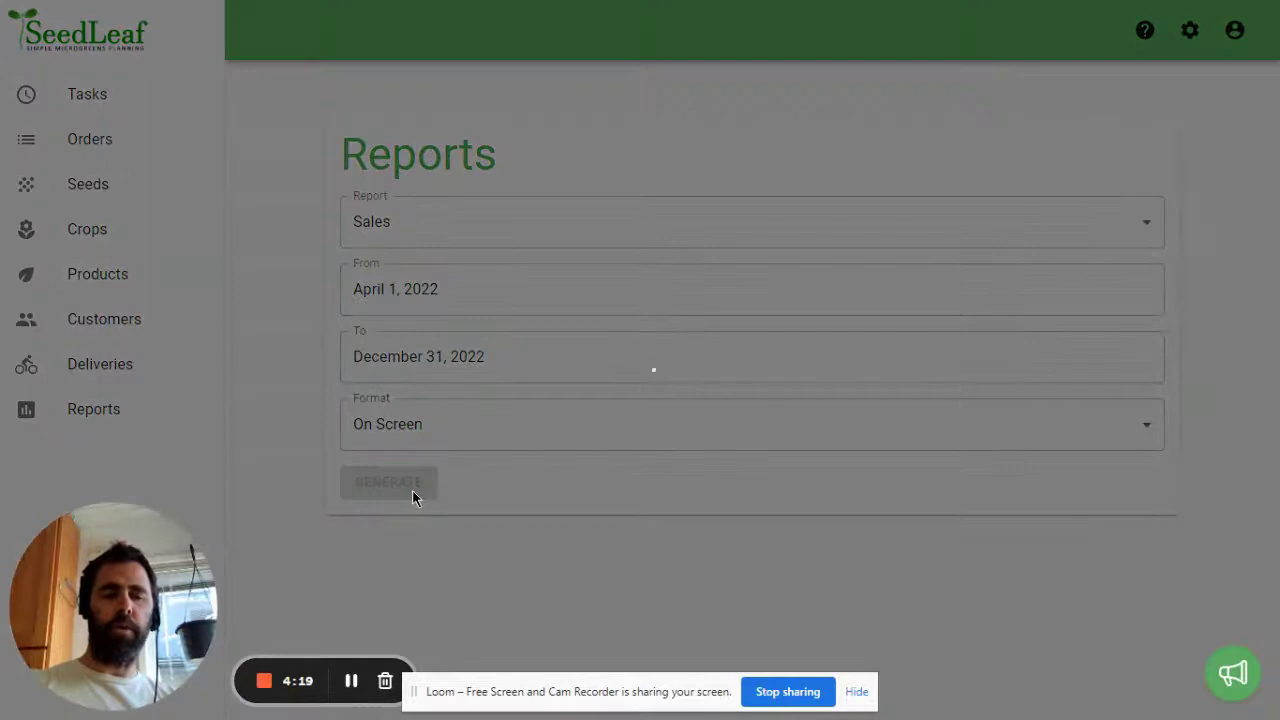
{"action": "scroll", "coordinate": [562, 471], "scroll_direction": "down", "scroll_amount": 3}
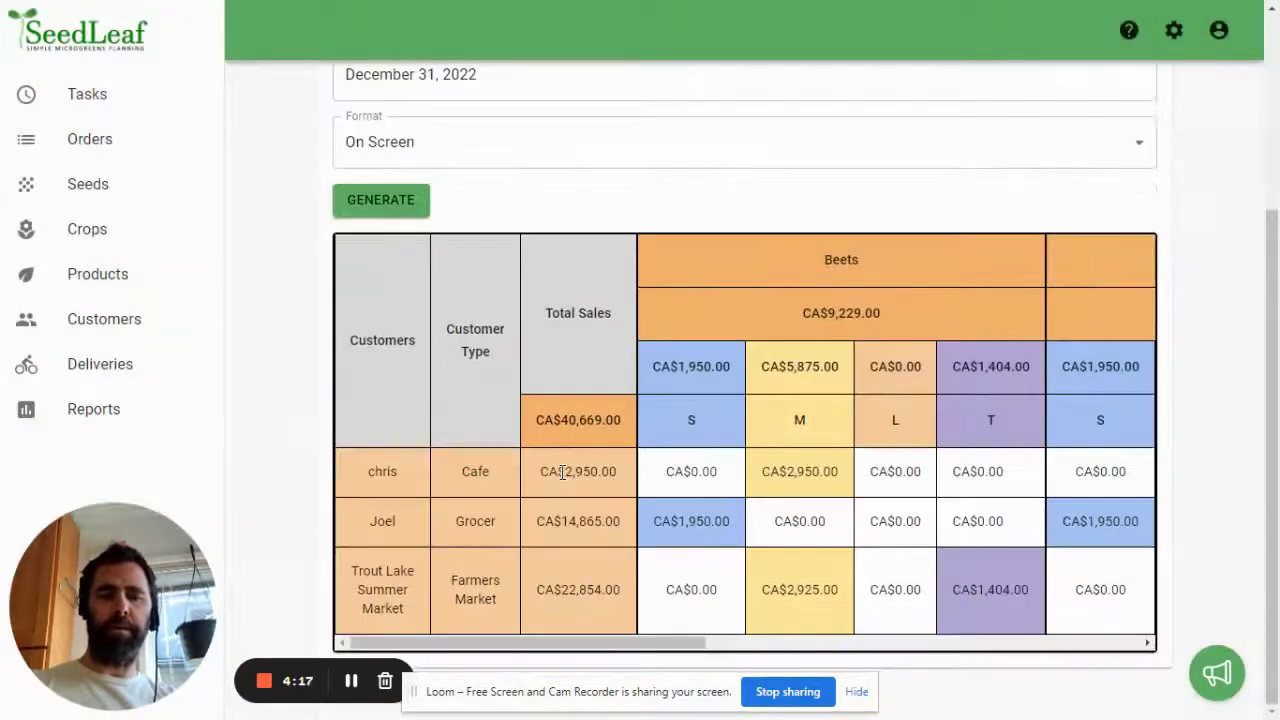
{"action": "scroll", "coordinate": [949, 480], "scroll_direction": "right", "scroll_amount": 2}
{"action": "scroll", "coordinate": [949, 480], "scroll_direction": "left", "scroll_amount": 2}
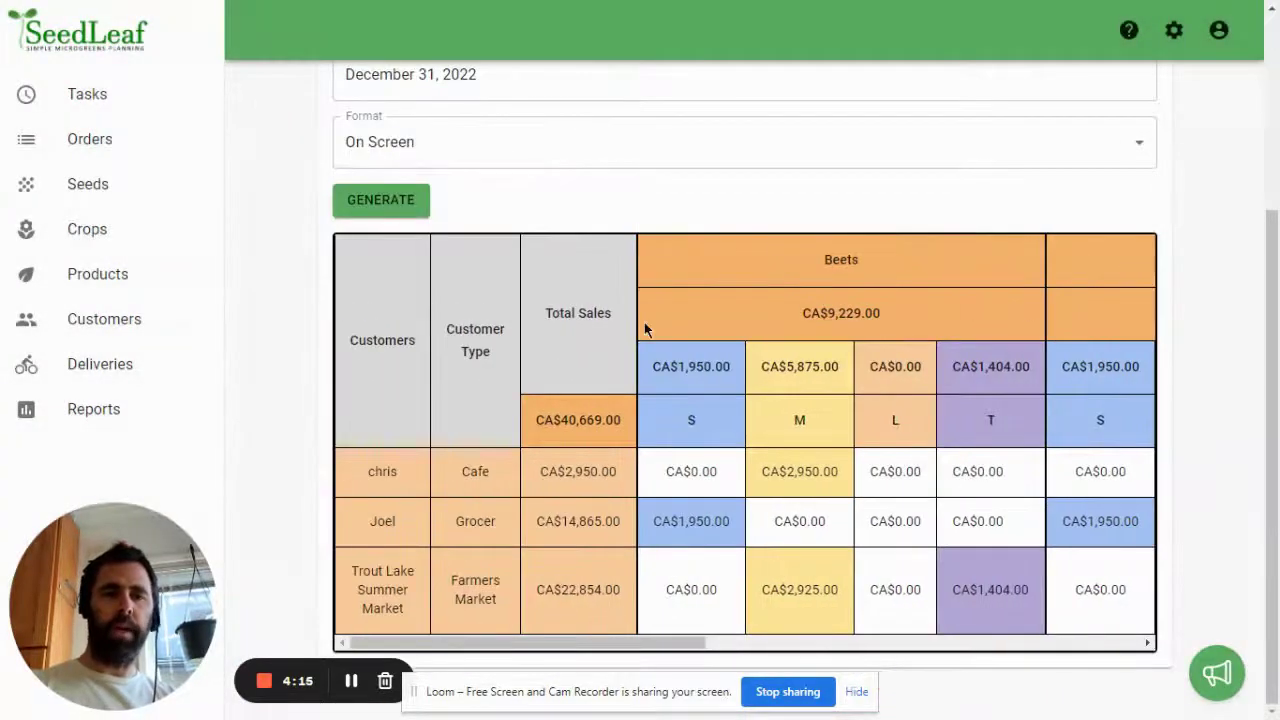
Step: Generate the Sales report in CSV format and save the file
{"action": "left_click", "coordinate": [474, 154]}
{"action": "left_click", "coordinate": [377, 185]}
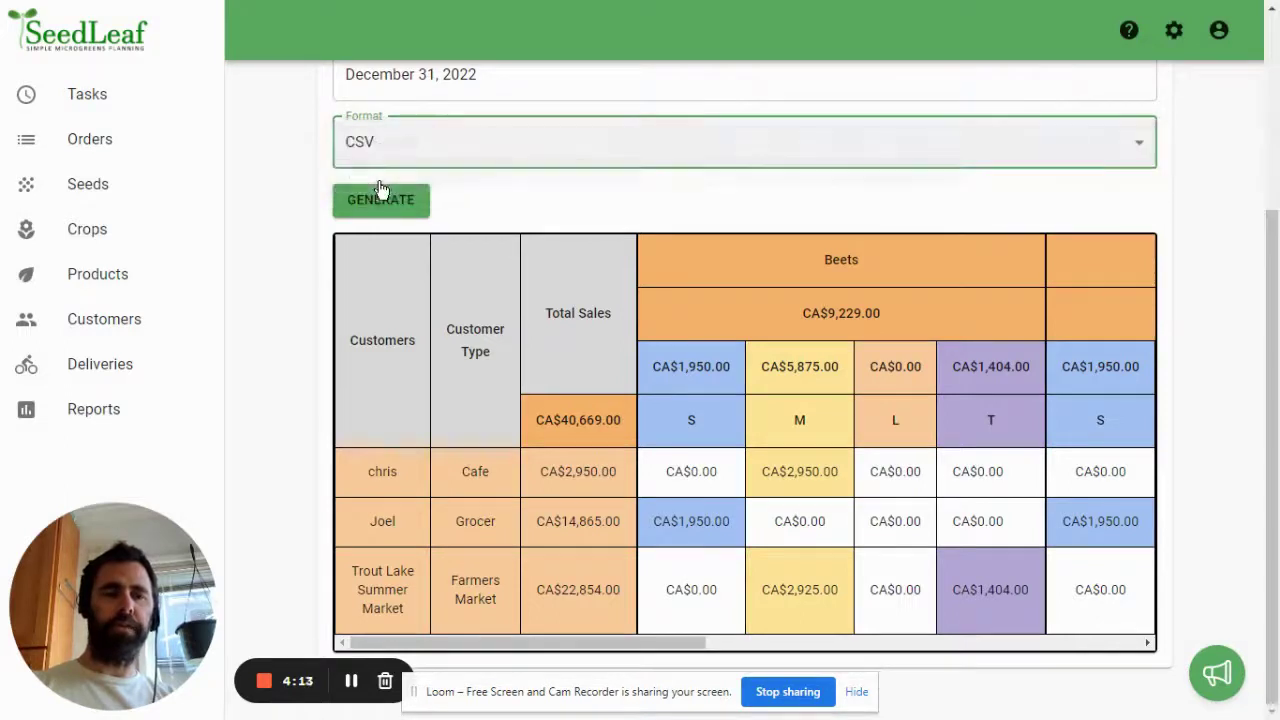
{"action": "left_click", "coordinate": [380, 196]}
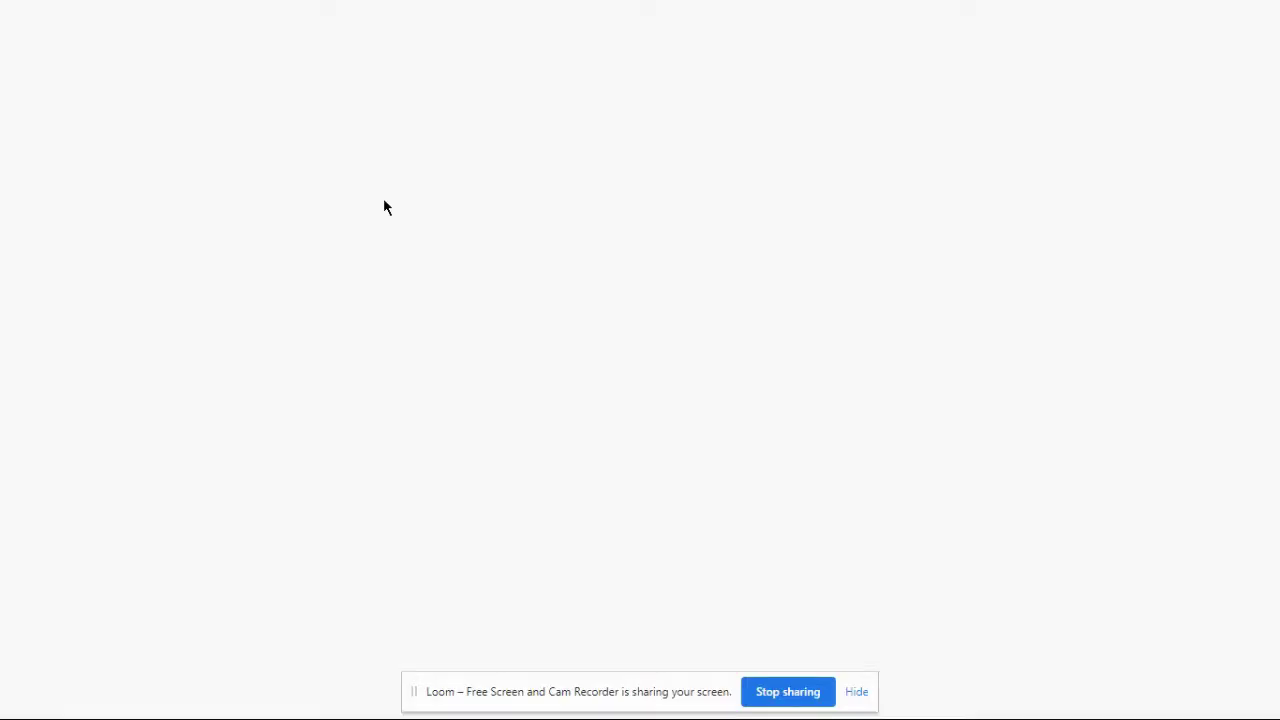
{"action": "key", "text": "Return"}
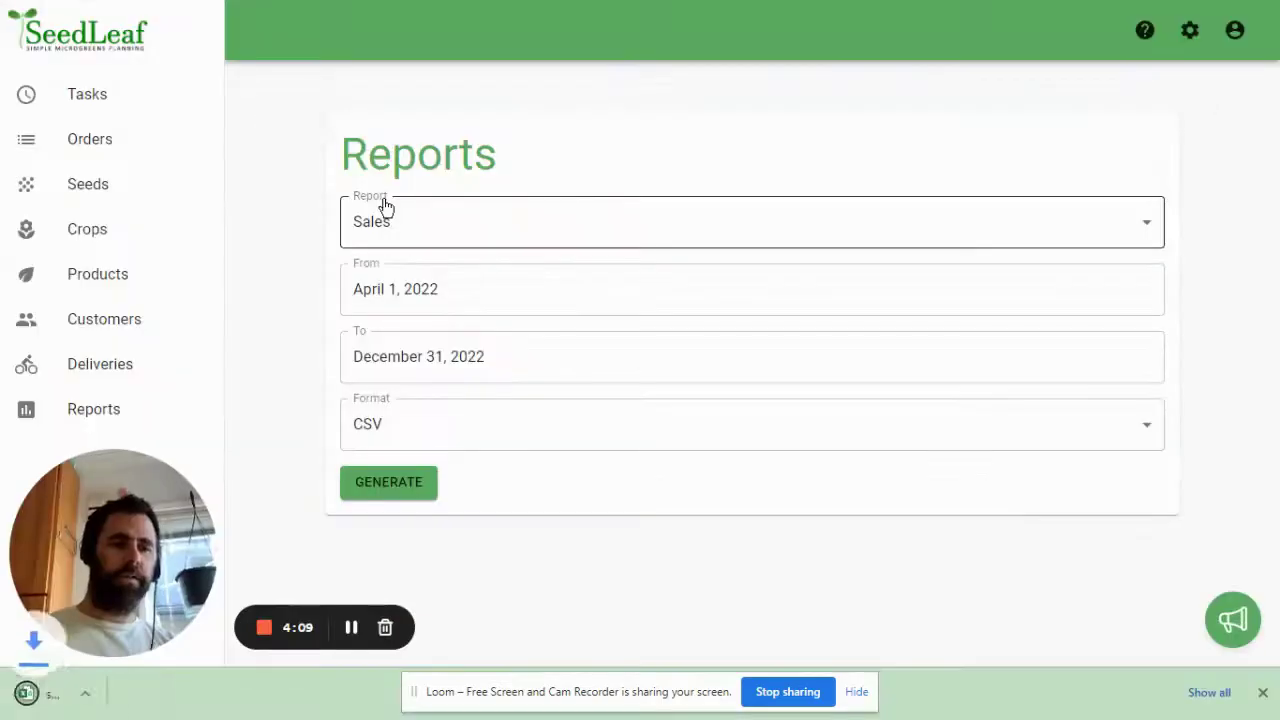
Step: Open the downloaded sales CSV in a maximized Excel window and autofit the widths of columns A to H
{"action": "left_click", "coordinate": [117, 705]}
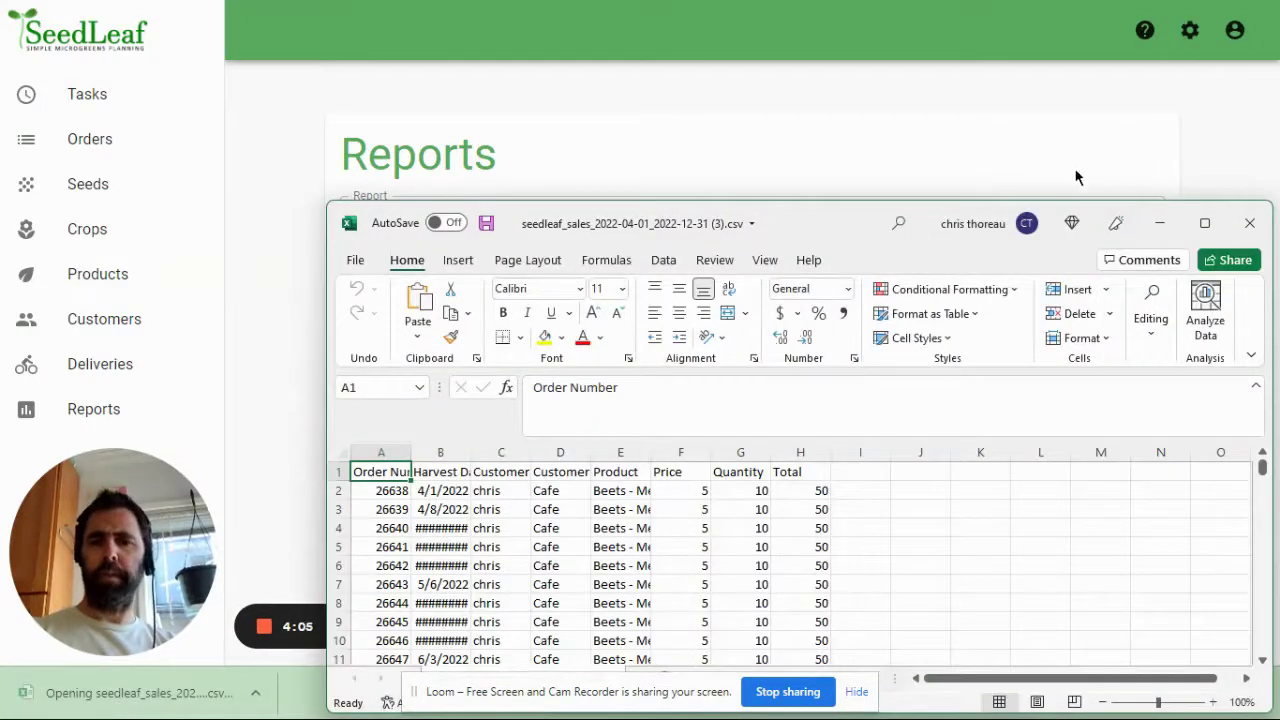
{"action": "left_click", "coordinate": [1205, 223]}
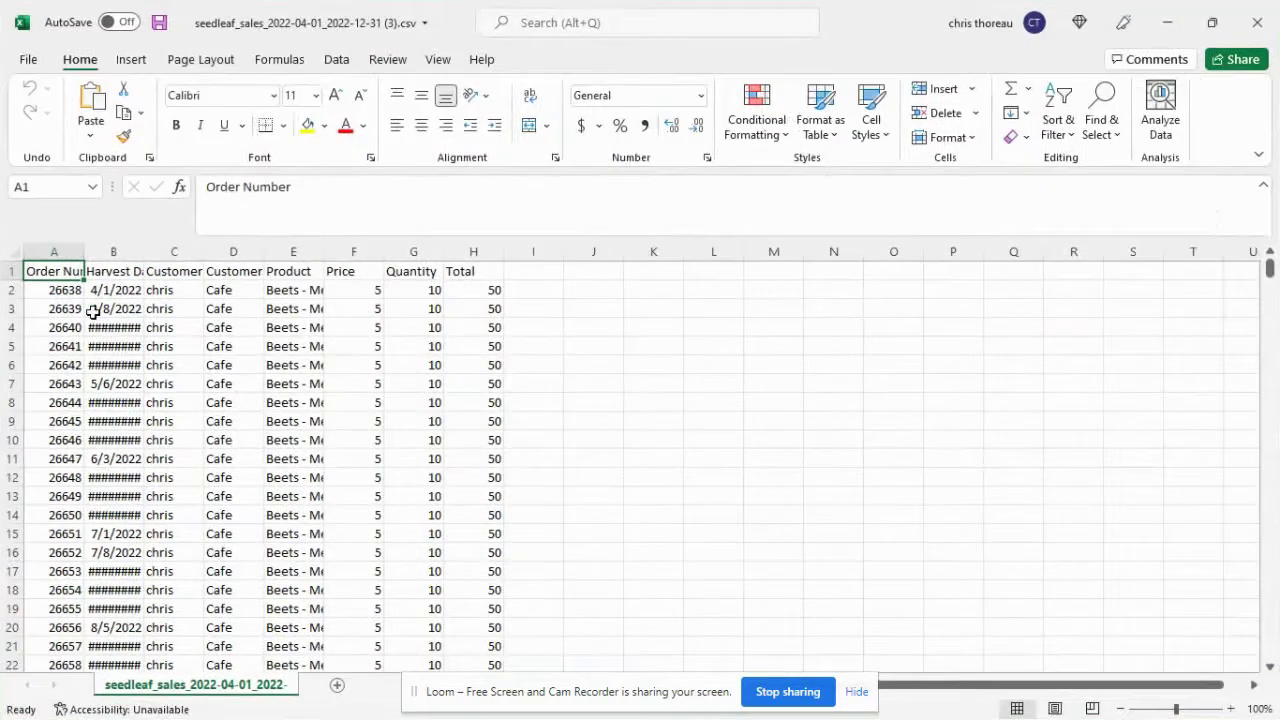
{"action": "left_click_drag", "start_coordinate": [51, 249], "coordinate": [452, 241]}
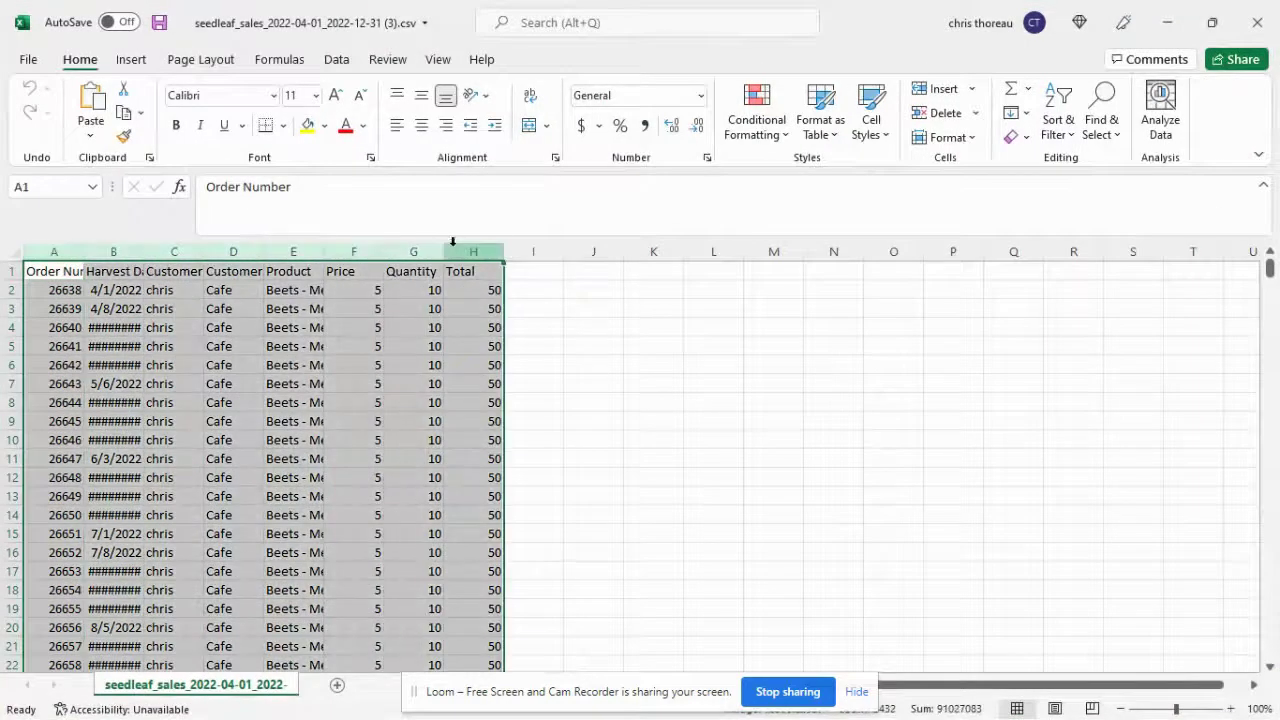
{"action": "double_click", "coordinate": [503, 251]}
{"action": "left_click", "coordinate": [172, 455]}
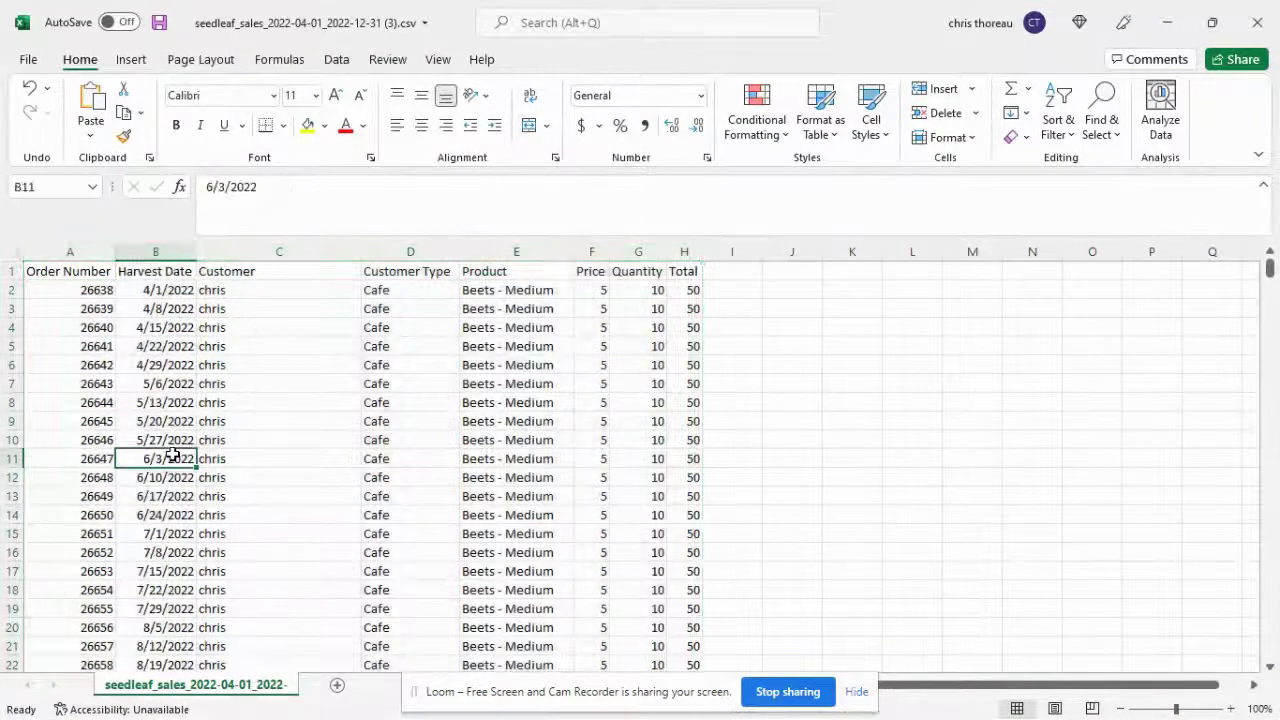
Step: Format the Harvest Date column as a Date with the "March 14, 2012" type
{"action": "left_click", "coordinate": [158, 251]}
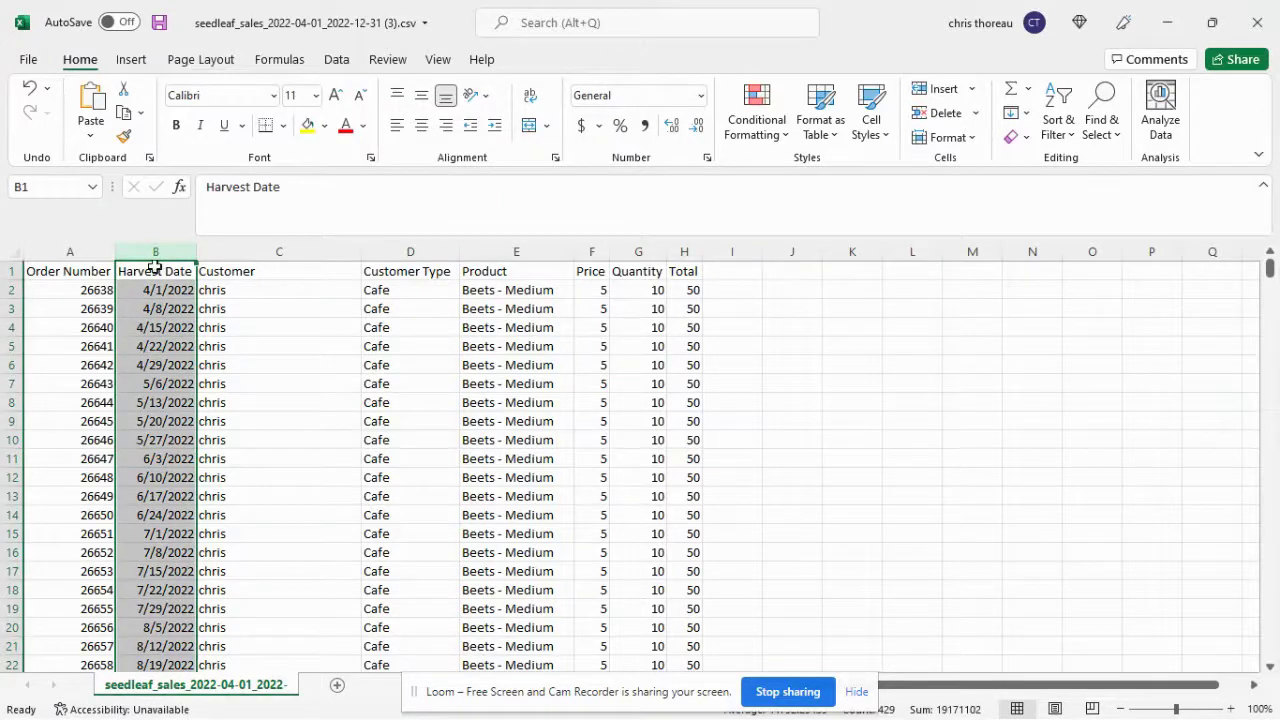
{"action": "right_click", "coordinate": [152, 365]}
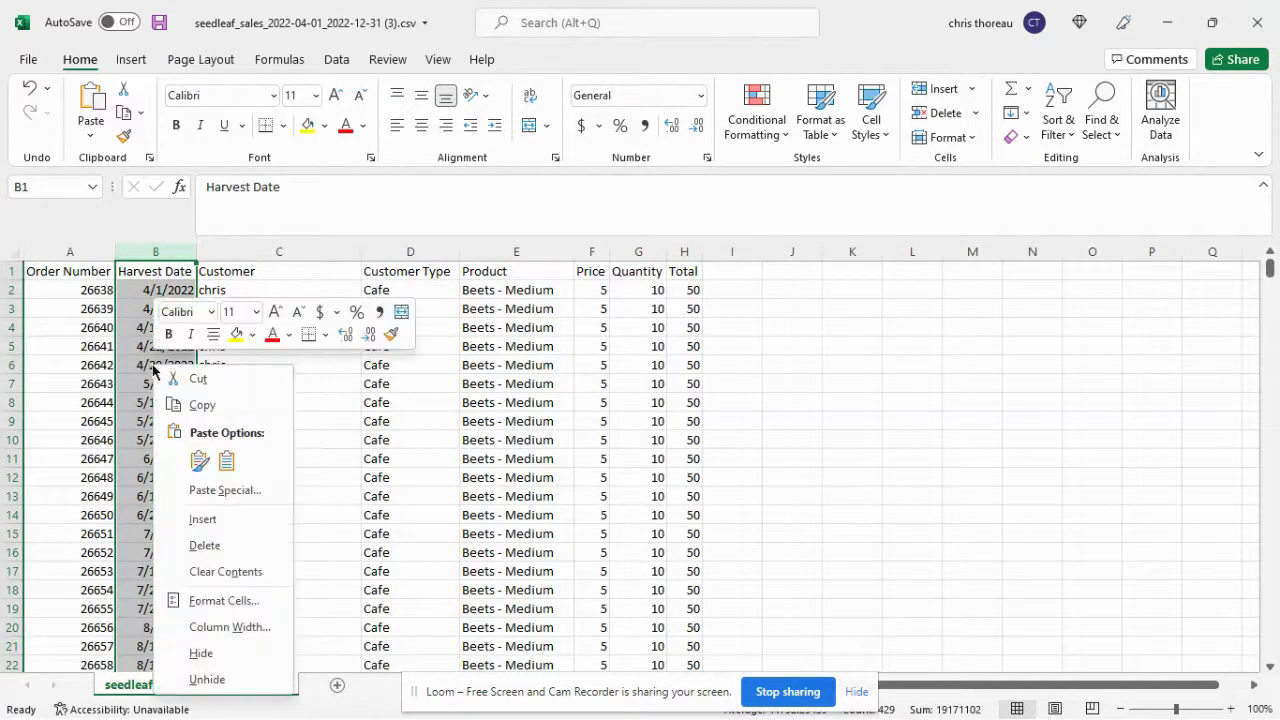
{"action": "left_click", "coordinate": [216, 604]}
{"action": "left_click", "coordinate": [42, 398]}
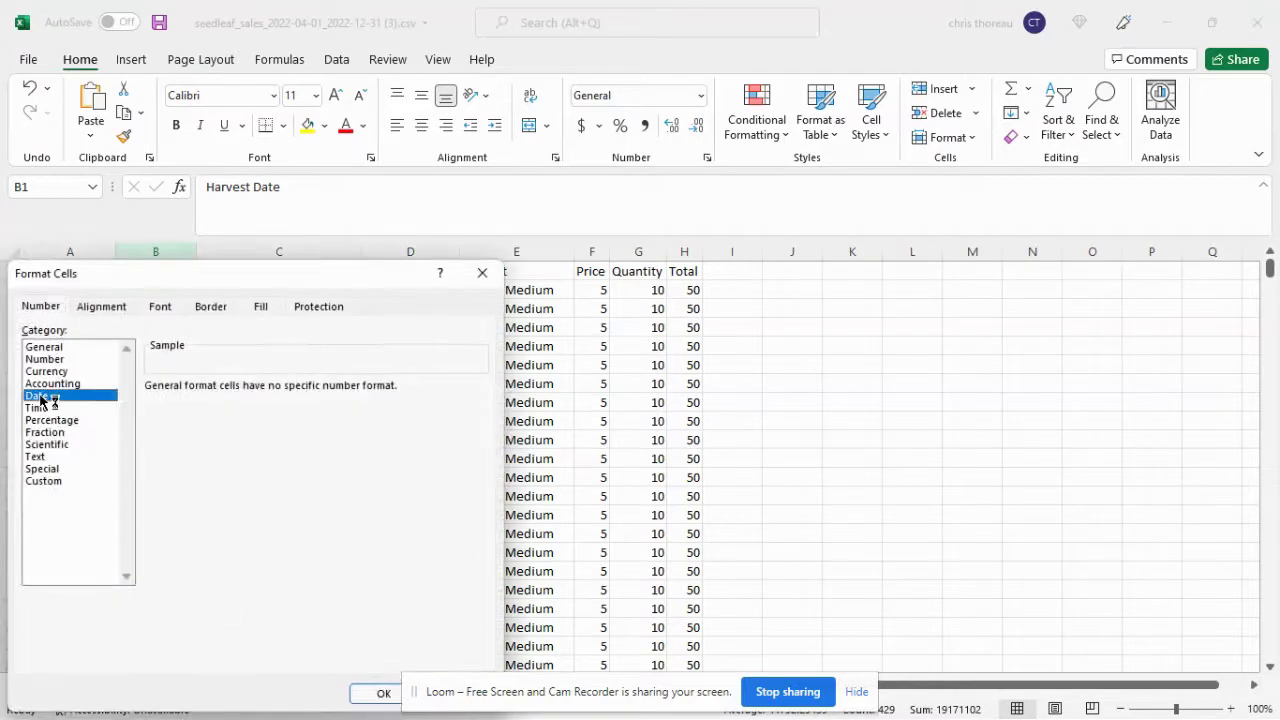
{"action": "left_click_drag", "start_coordinate": [481, 419], "coordinate": [481, 447]}
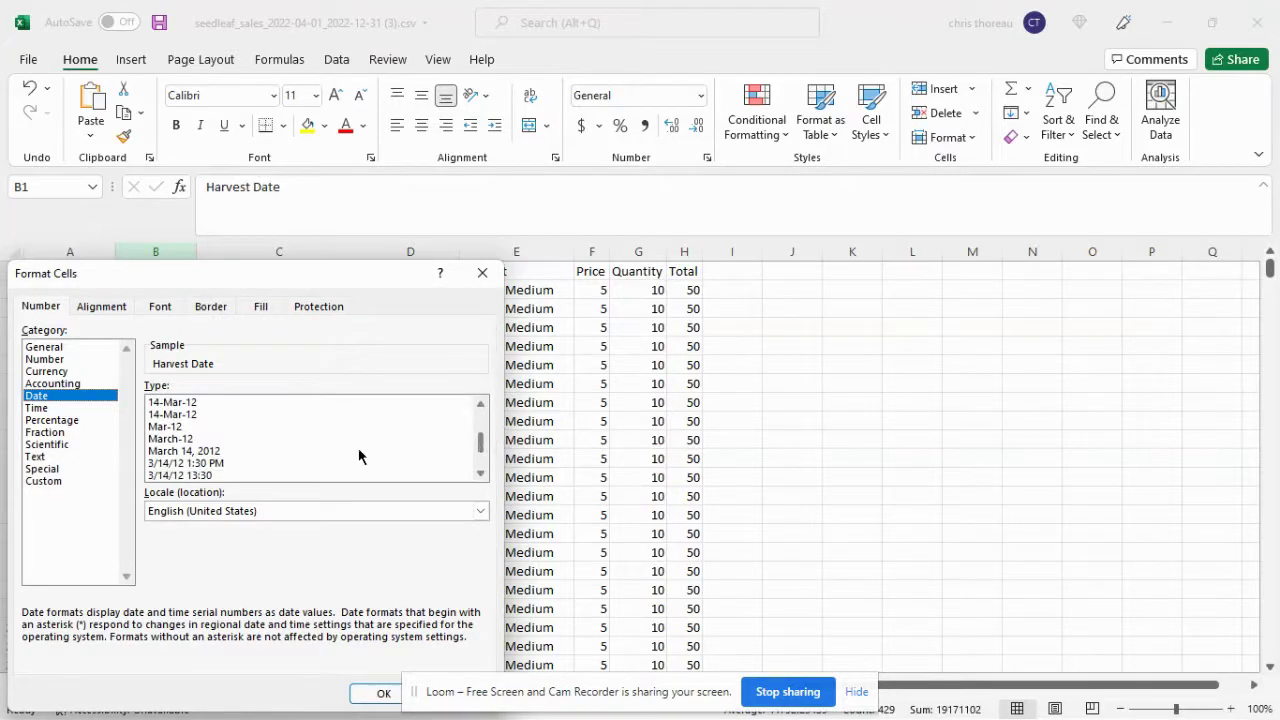
{"action": "left_click", "coordinate": [183, 452]}
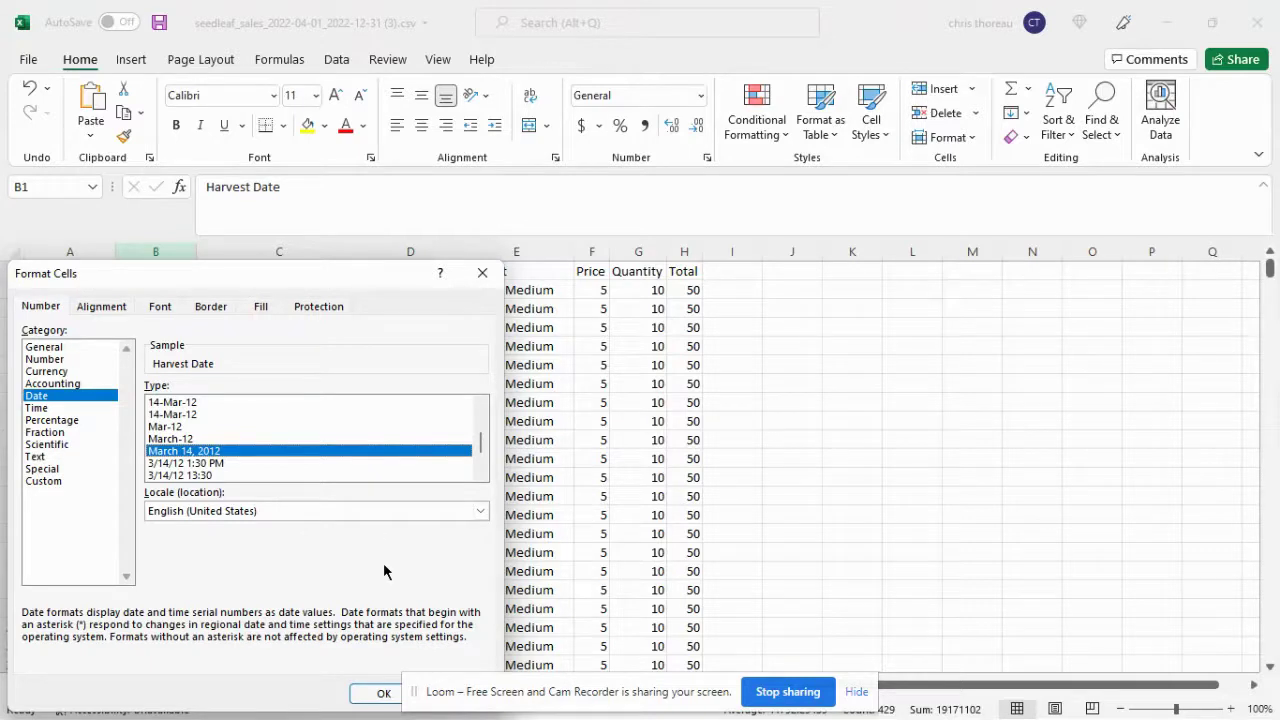
{"action": "left_click", "coordinate": [382, 695]}
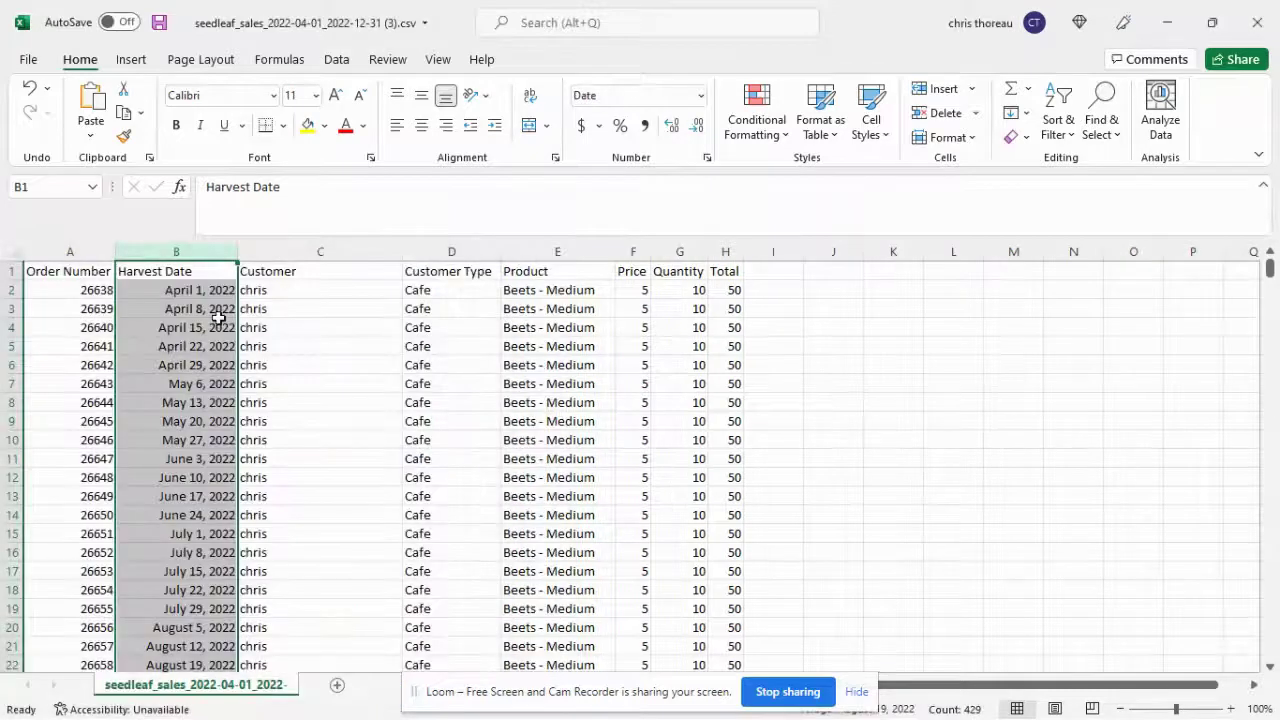
Step: Copy all sales data rows in columns A to H, from row 2 to the last row, without the headers
{"action": "left_click", "coordinate": [83, 304]}
{"action": "left_click", "coordinate": [81, 297]}
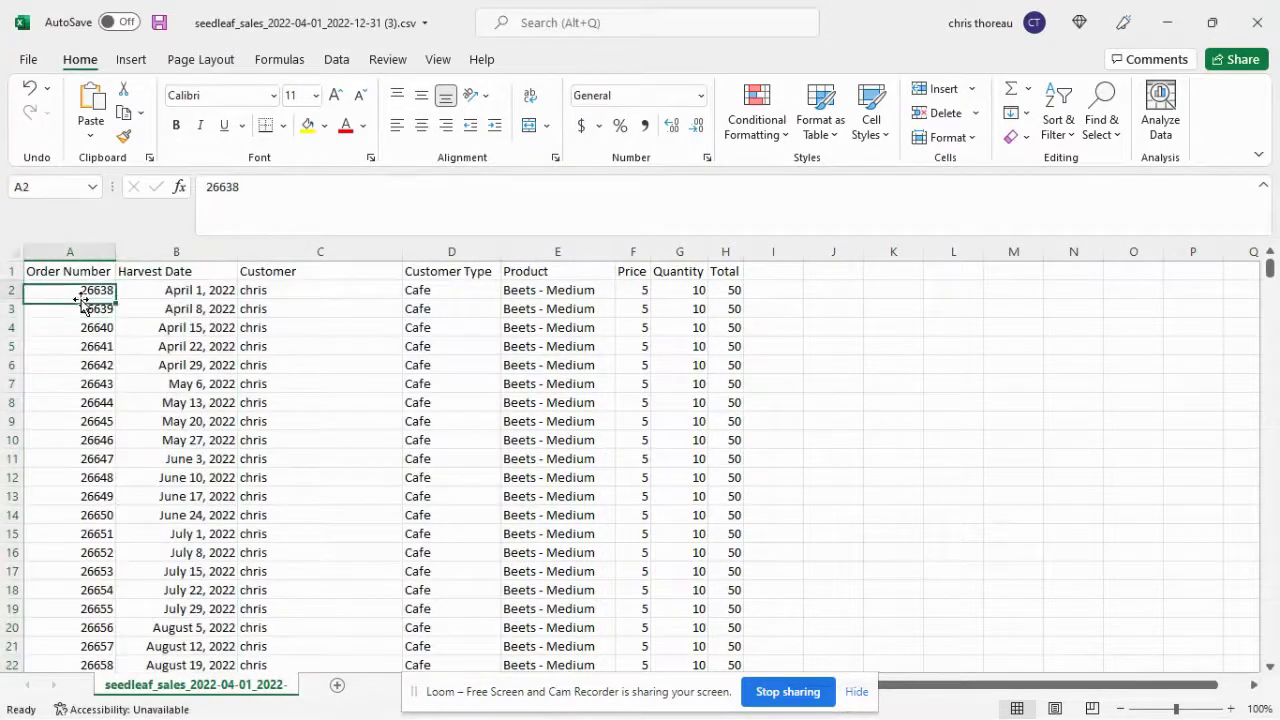
{"action": "key", "text": "shift+Right"}
{"action": "key", "text": "shift+Right"}
{"action": "key", "text": "shift+Right"}
{"action": "key", "text": "shift+Right"}
{"action": "key", "text": "shift+Right"}
{"action": "key", "text": "shift+Right"}
{"action": "key", "text": "shift+Right"}
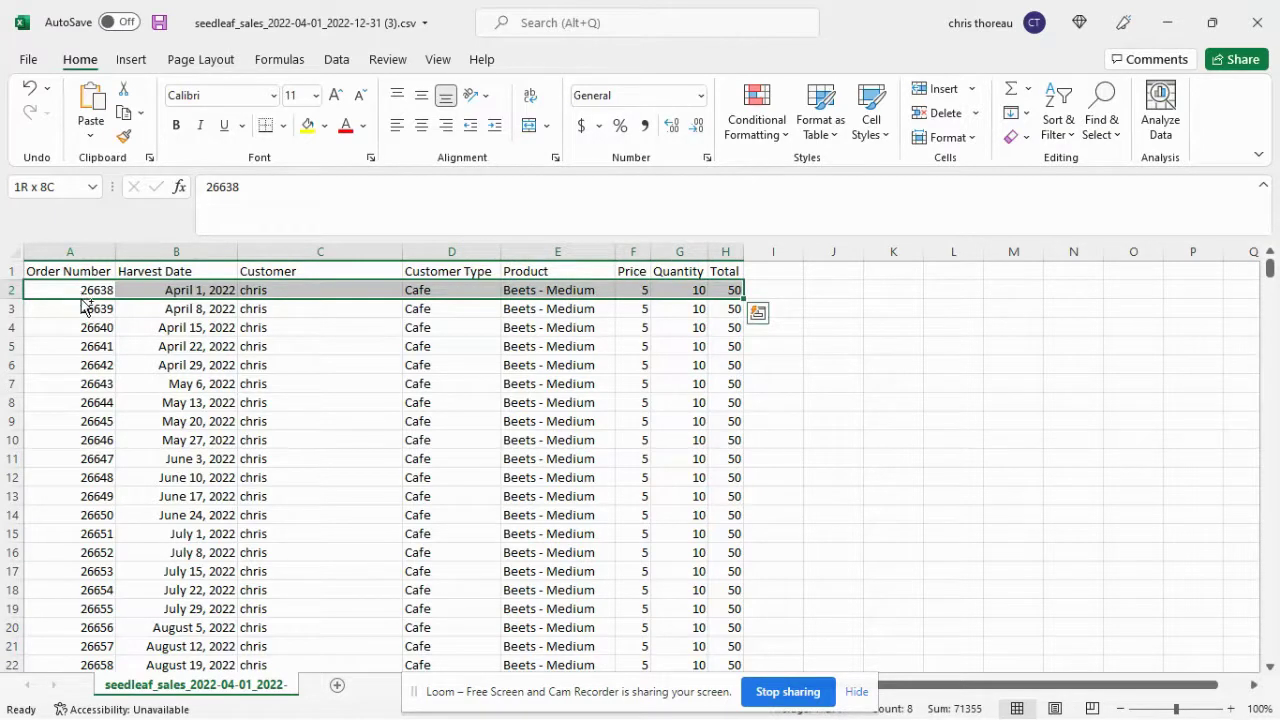
{"action": "key", "text": "ctrl+shift+Down"}
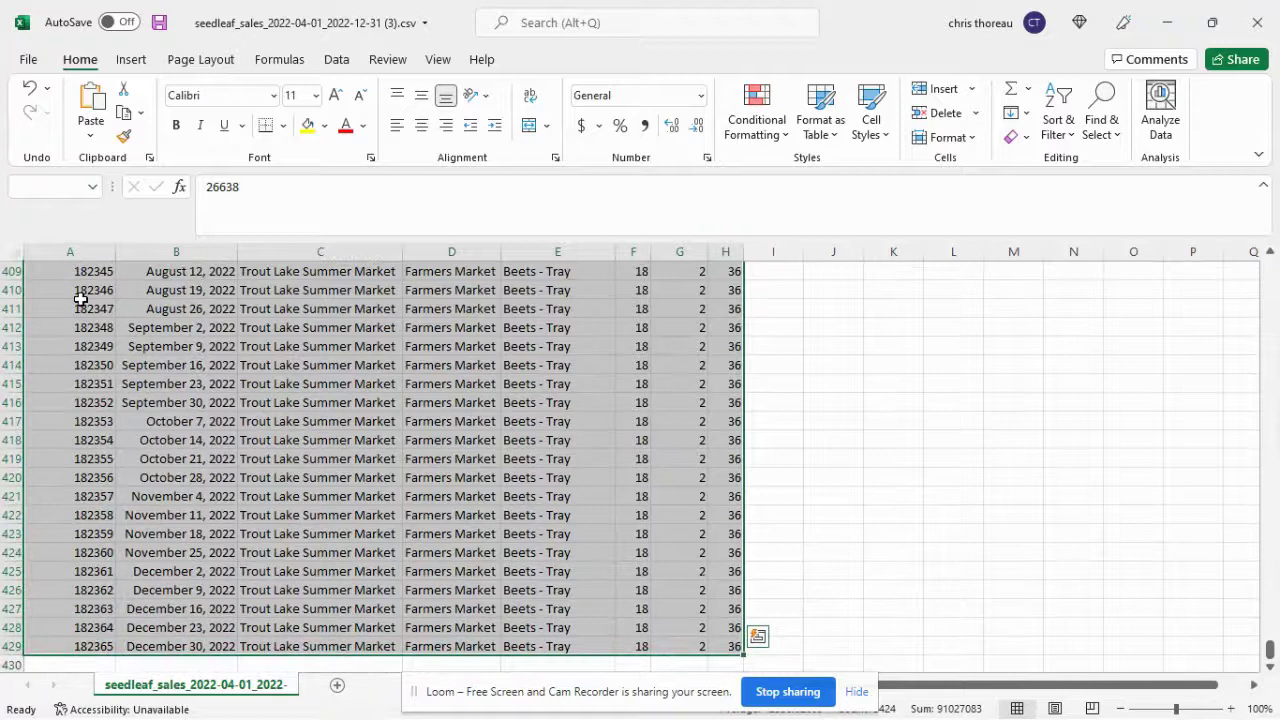
{"action": "key", "text": "ctrl+c"}
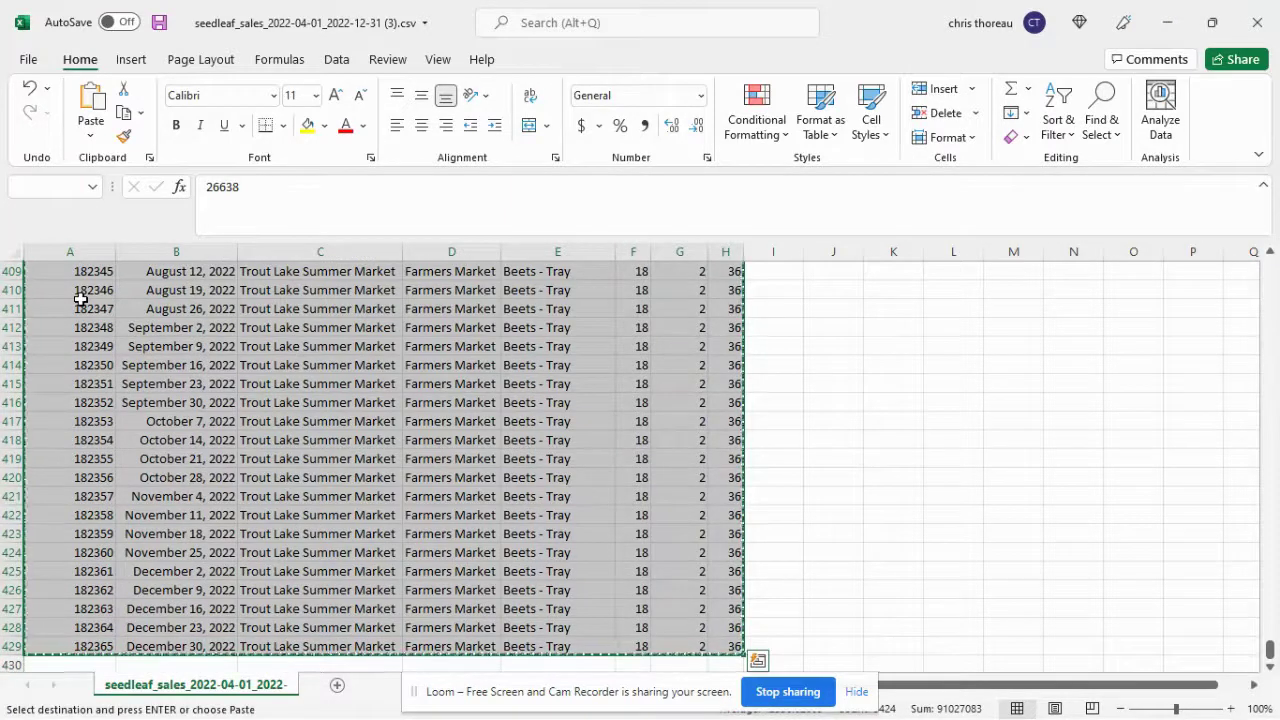
Step: Switch to the MAIN - SeedLeaf Orders Analytics Google Sheet and paste the copied rows as values only at A3 of Raw Data - Sales
{"action": "key", "text": "alt+Tab"}
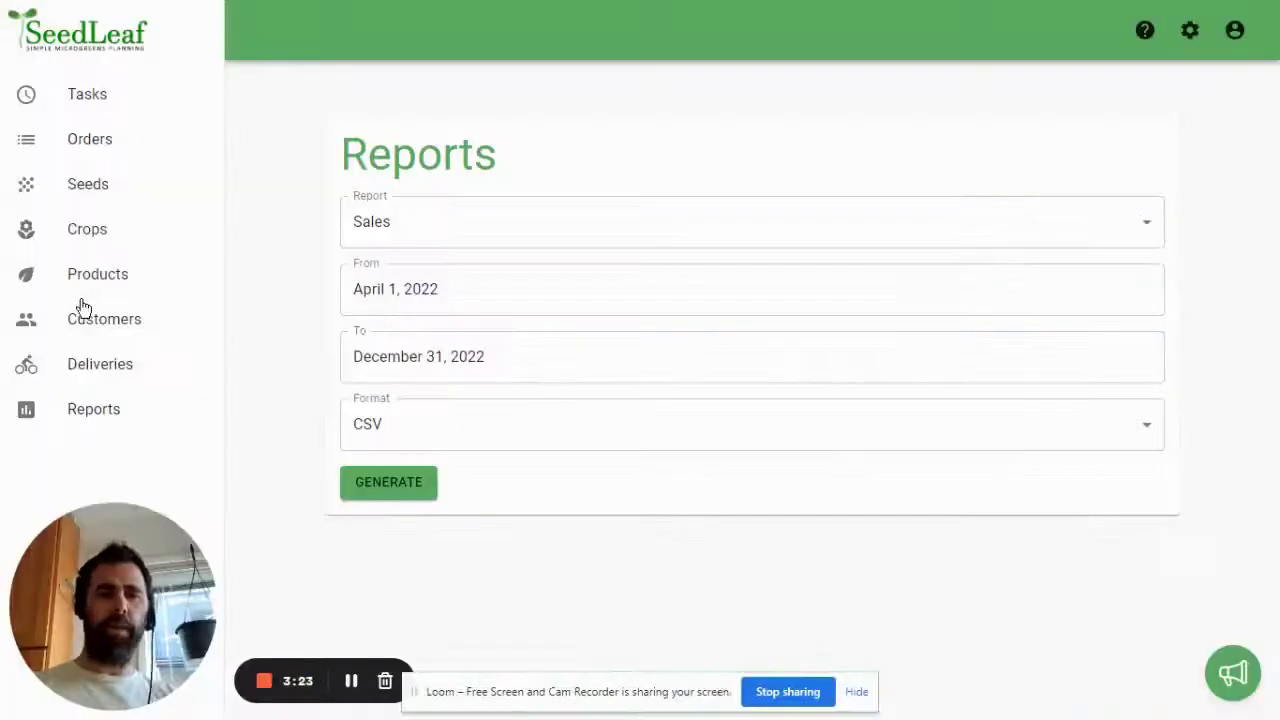
{"action": "key", "text": "alt+Tab"}
{"action": "key", "text": "alt+Tab"}
{"action": "key", "text": "alt+Tab"}
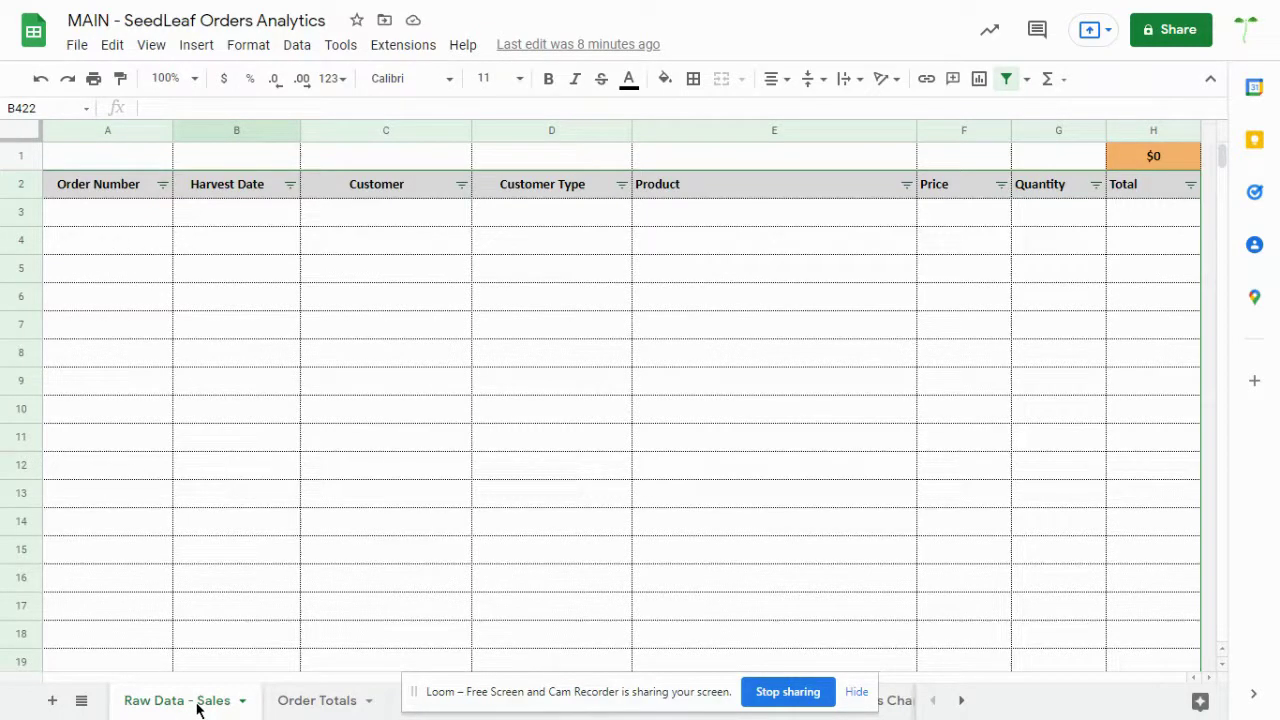
{"action": "left_click", "coordinate": [103, 219]}
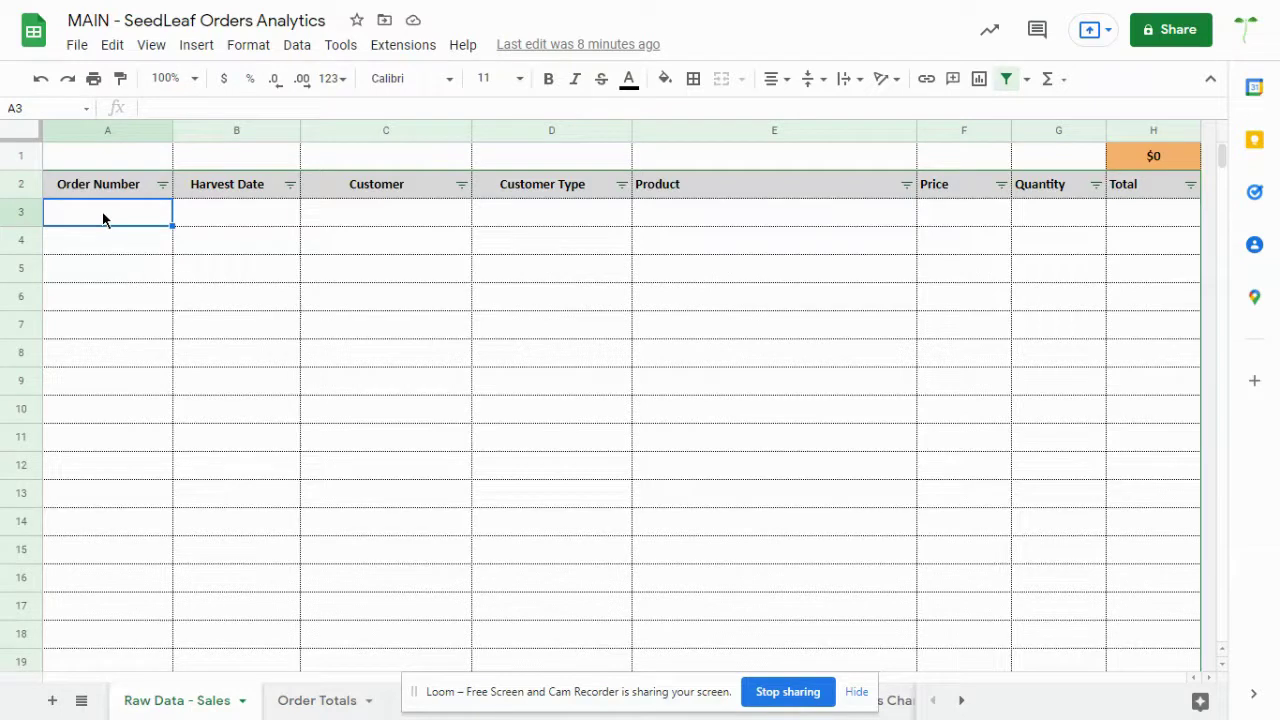
{"action": "right_click", "coordinate": [103, 219]}
{"action": "mouse_move", "coordinate": [177, 272]}
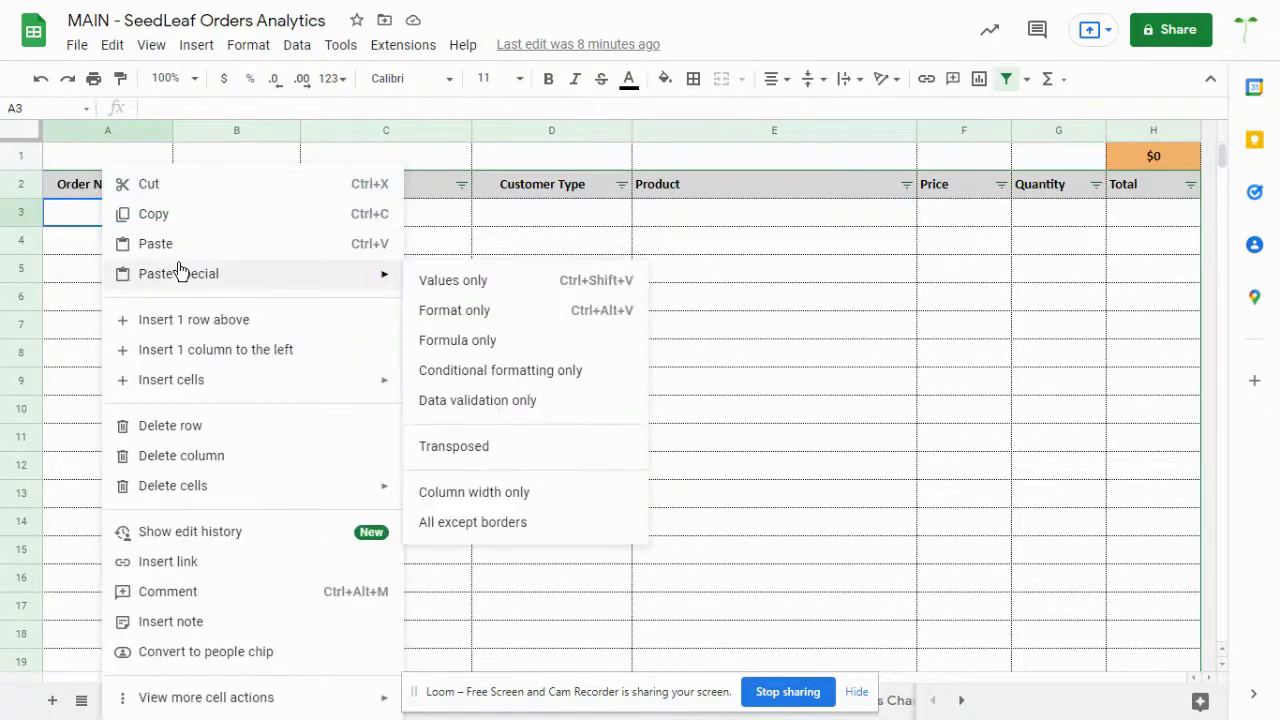
{"action": "left_click", "coordinate": [463, 285]}
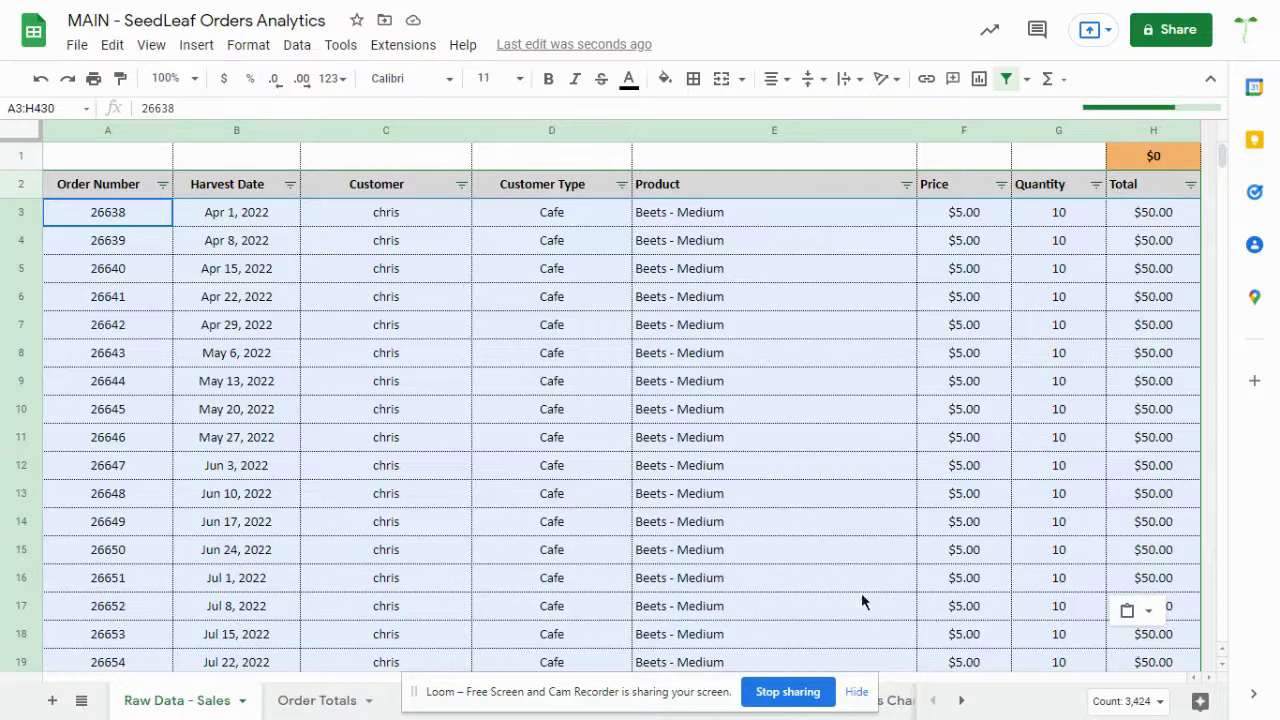
{"action": "left_click", "coordinate": [857, 692]}
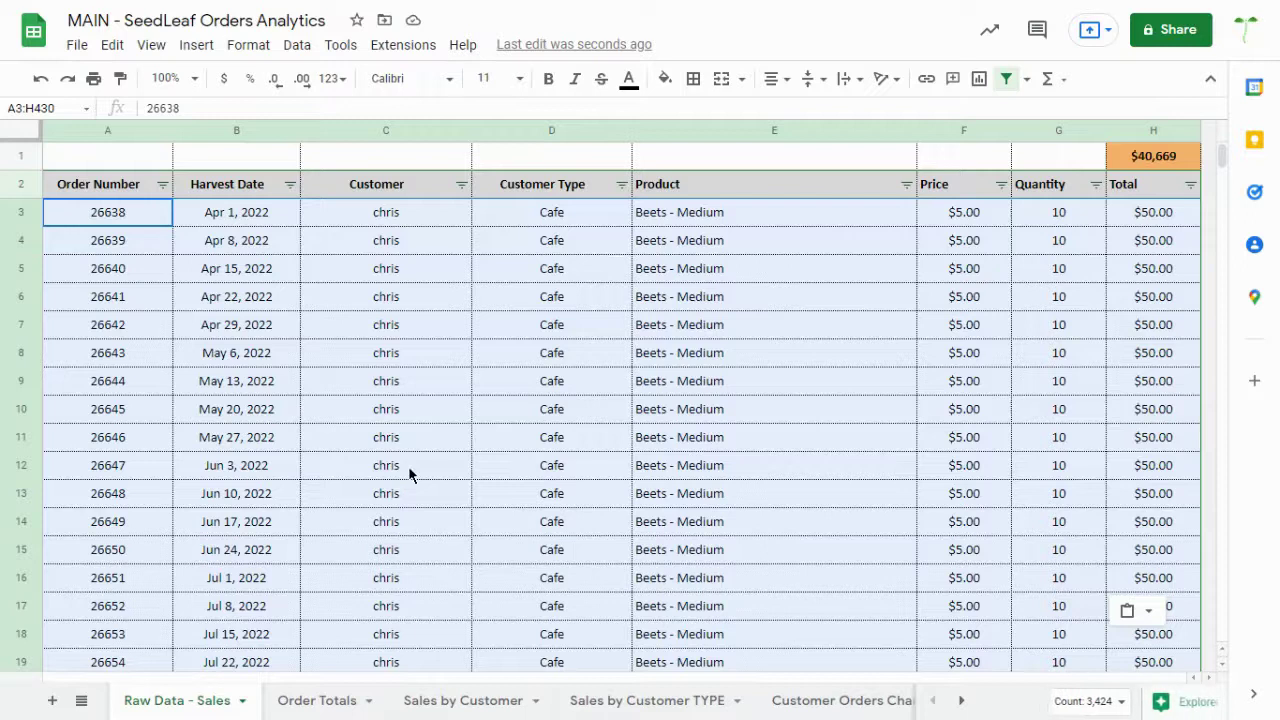
Step: Open the Order Totals sheet and examine the Date column, including the first order's date in C3
{"action": "left_click", "coordinate": [318, 700]}
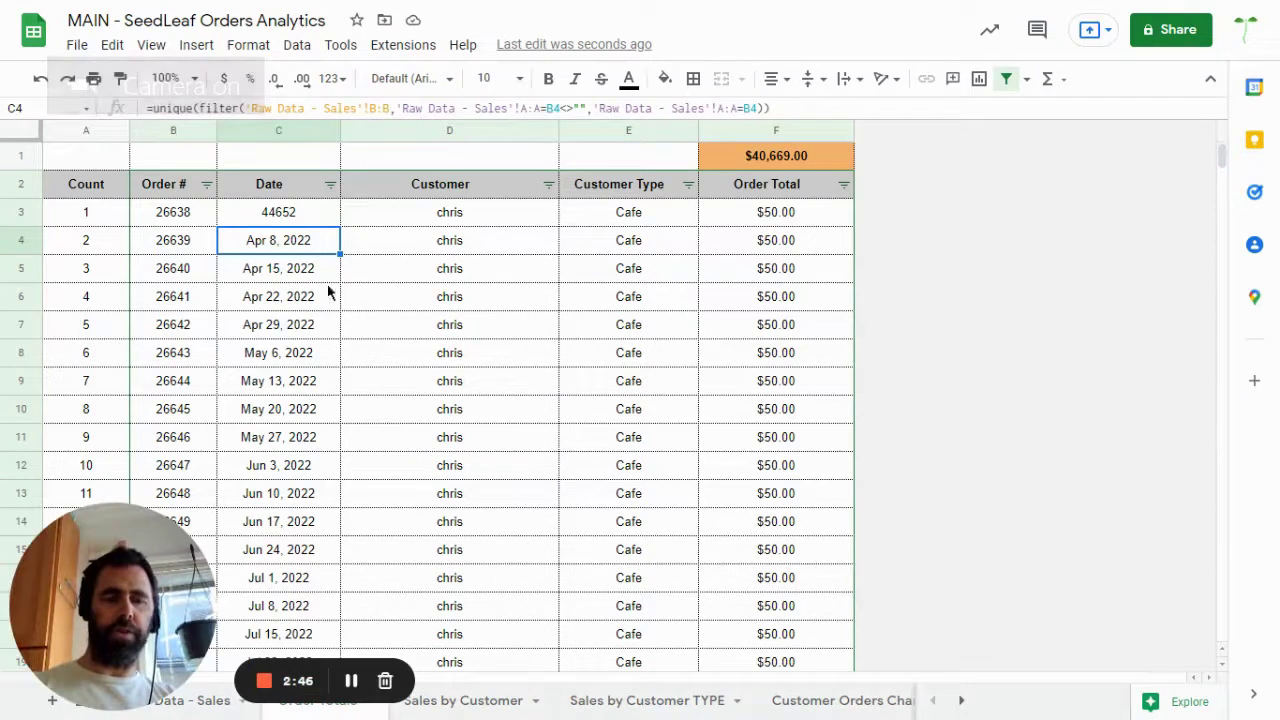
{"action": "left_click", "coordinate": [288, 220]}
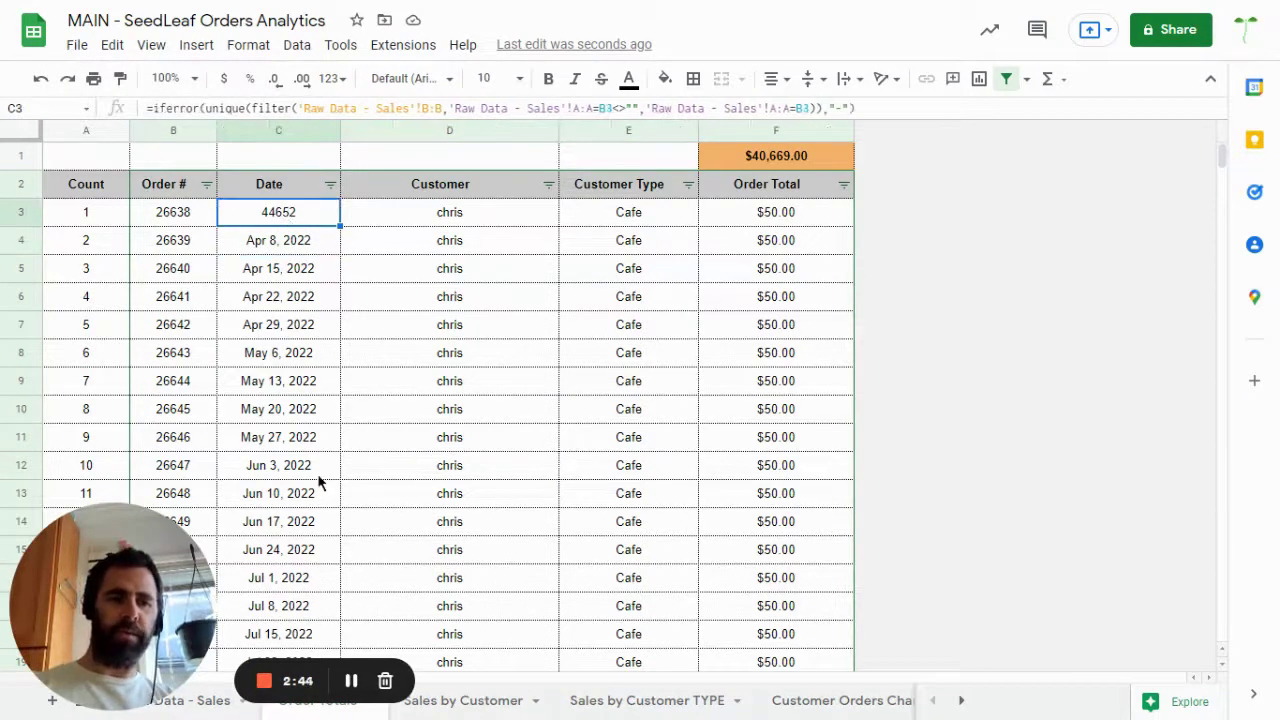
{"action": "scroll", "coordinate": [318, 478], "scroll_direction": "down", "scroll_amount": 12}
{"action": "scroll", "coordinate": [320, 481], "scroll_direction": "up", "scroll_amount": 12}
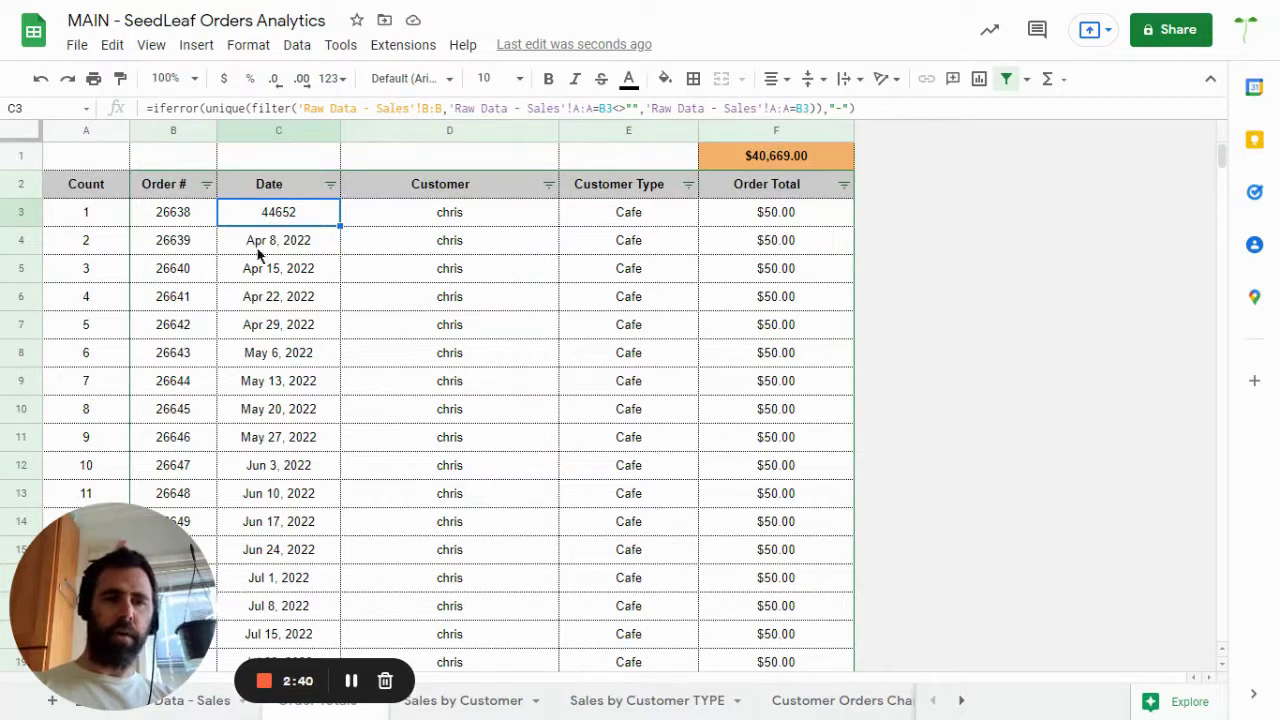
Step: Review the order counts, sales totals, averages and minimum and maximum orders in the Sales by Customer and Sales by Customer TYPE sheets
{"action": "left_click", "coordinate": [465, 698]}
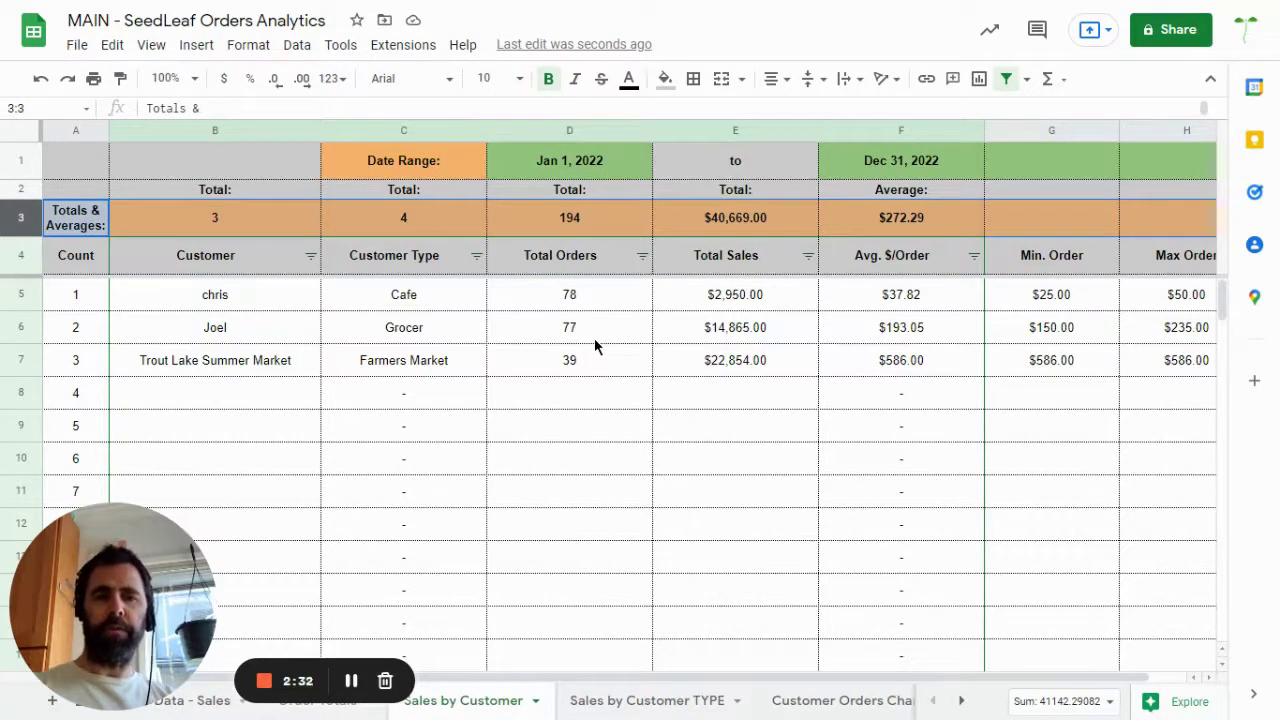
{"action": "scroll", "coordinate": [595, 345], "scroll_direction": "right", "scroll_amount": 2}
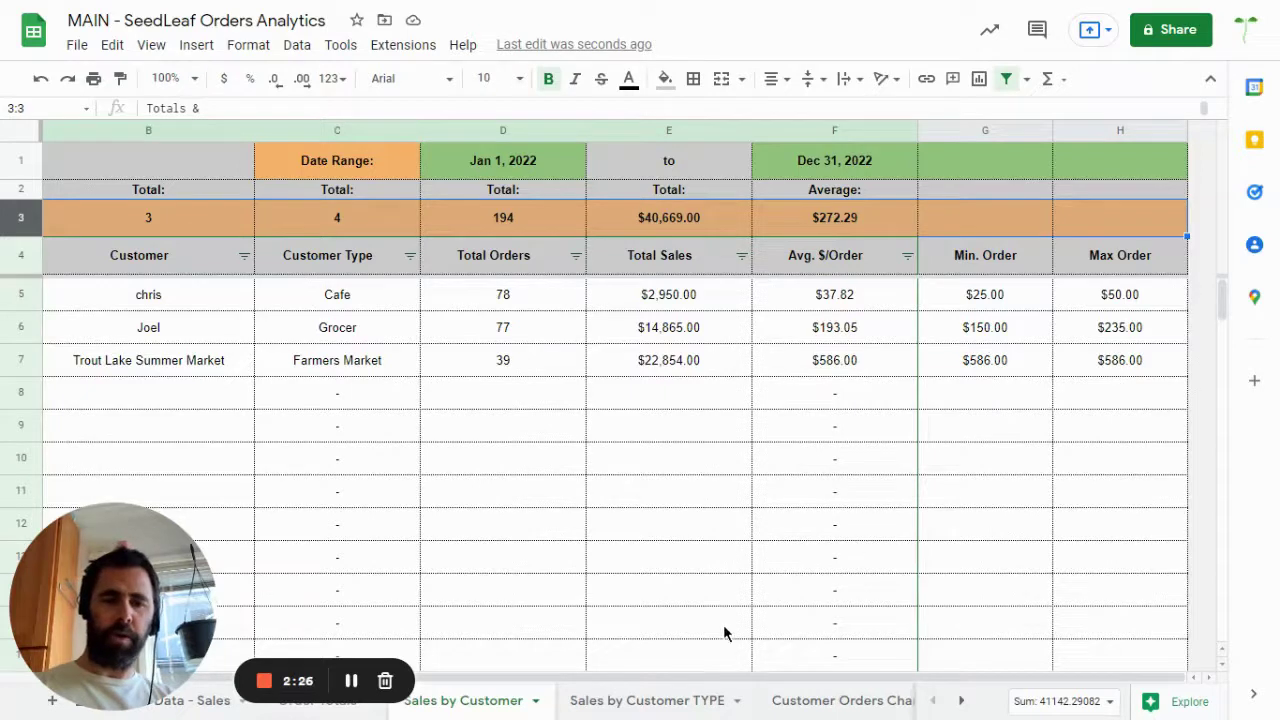
{"action": "left_click", "coordinate": [645, 701]}
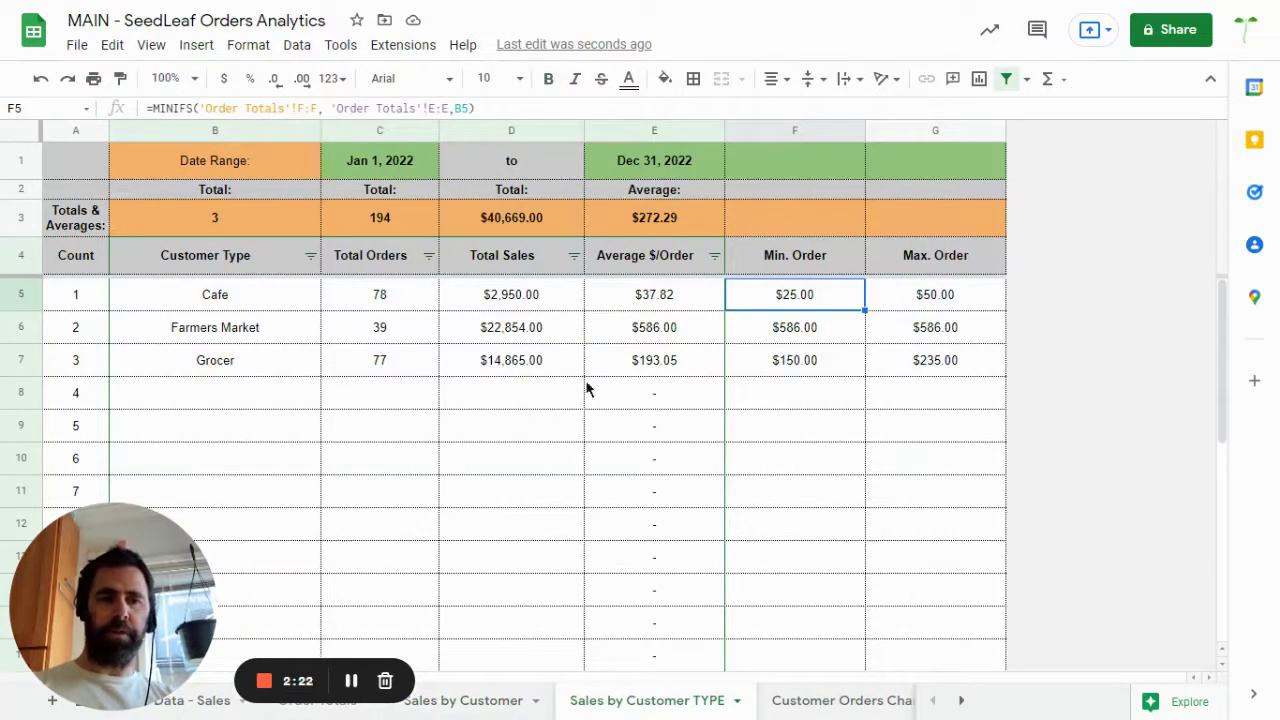
Step: Examine the individual customer, customer type and monthly order value charts in the Customer Orders Charts sheet
{"action": "left_click", "coordinate": [795, 701]}
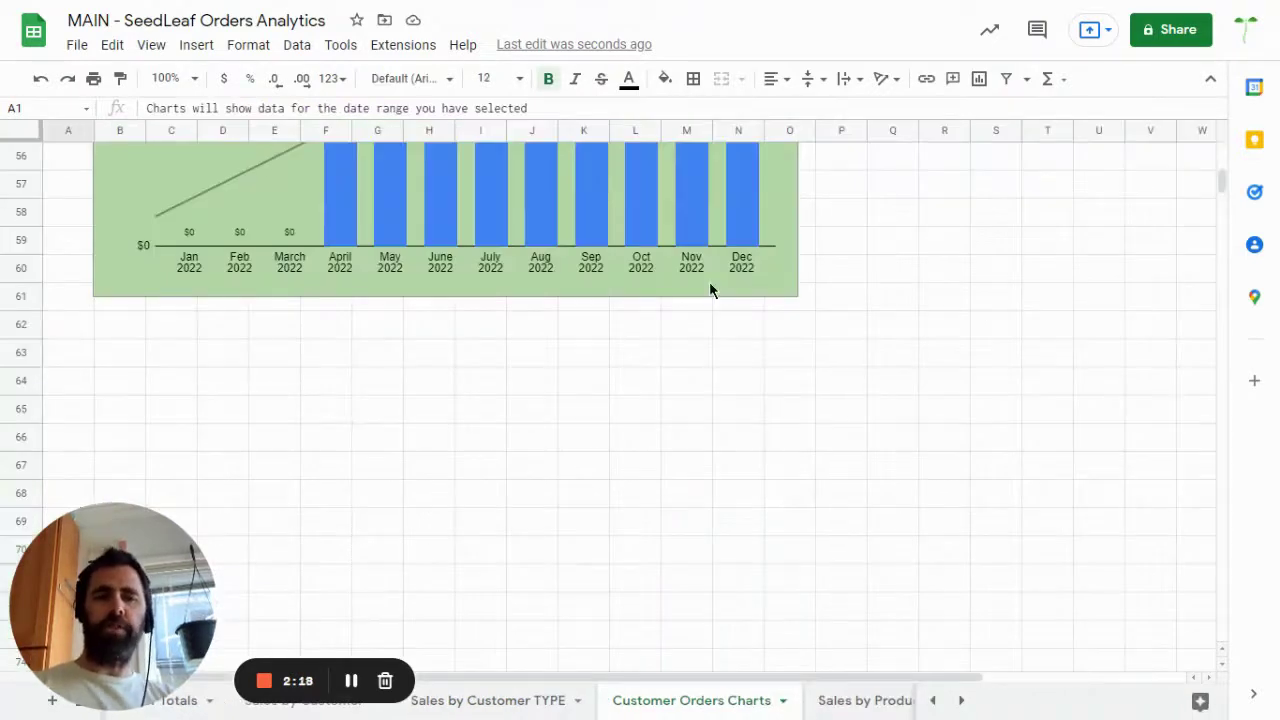
{"action": "scroll", "coordinate": [709, 281], "scroll_direction": "up", "scroll_amount": 15}
{"action": "scroll", "coordinate": [650, 334], "scroll_direction": "down", "scroll_amount": 2}
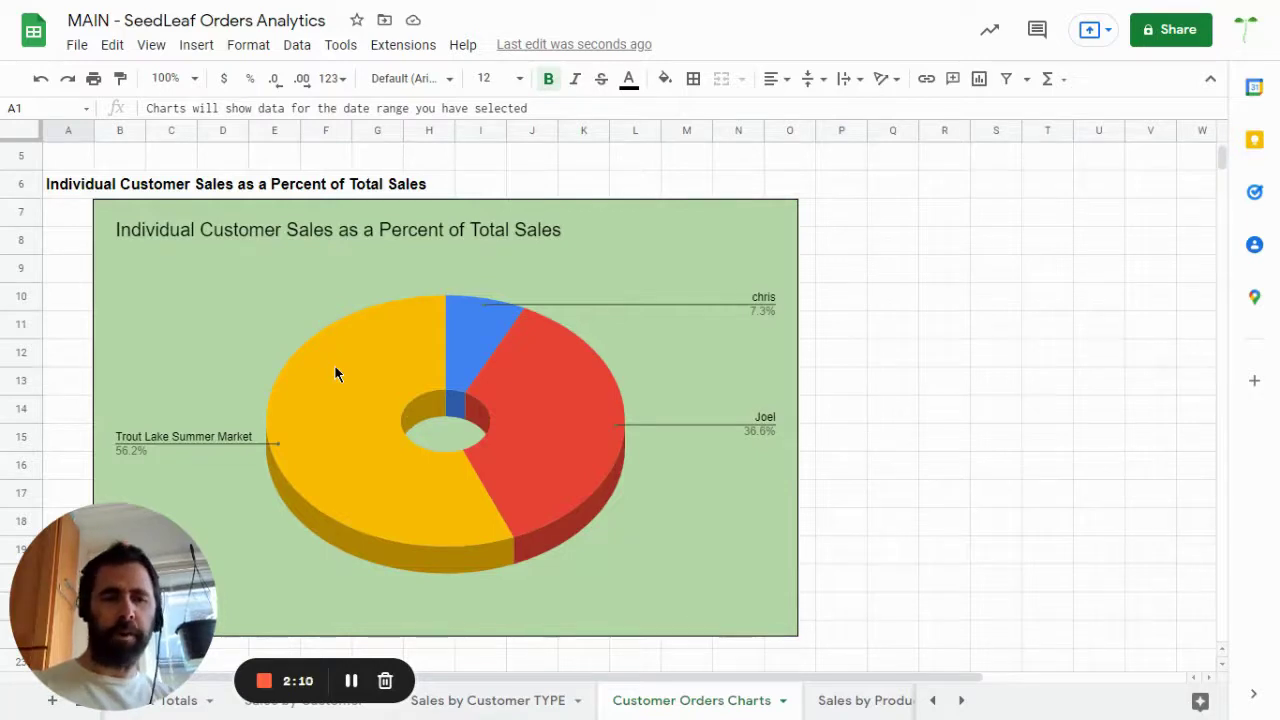
{"action": "scroll", "coordinate": [335, 373], "scroll_direction": "down", "scroll_amount": 5}
{"action": "scroll", "coordinate": [336, 373], "scroll_direction": "down", "scroll_amount": 1}
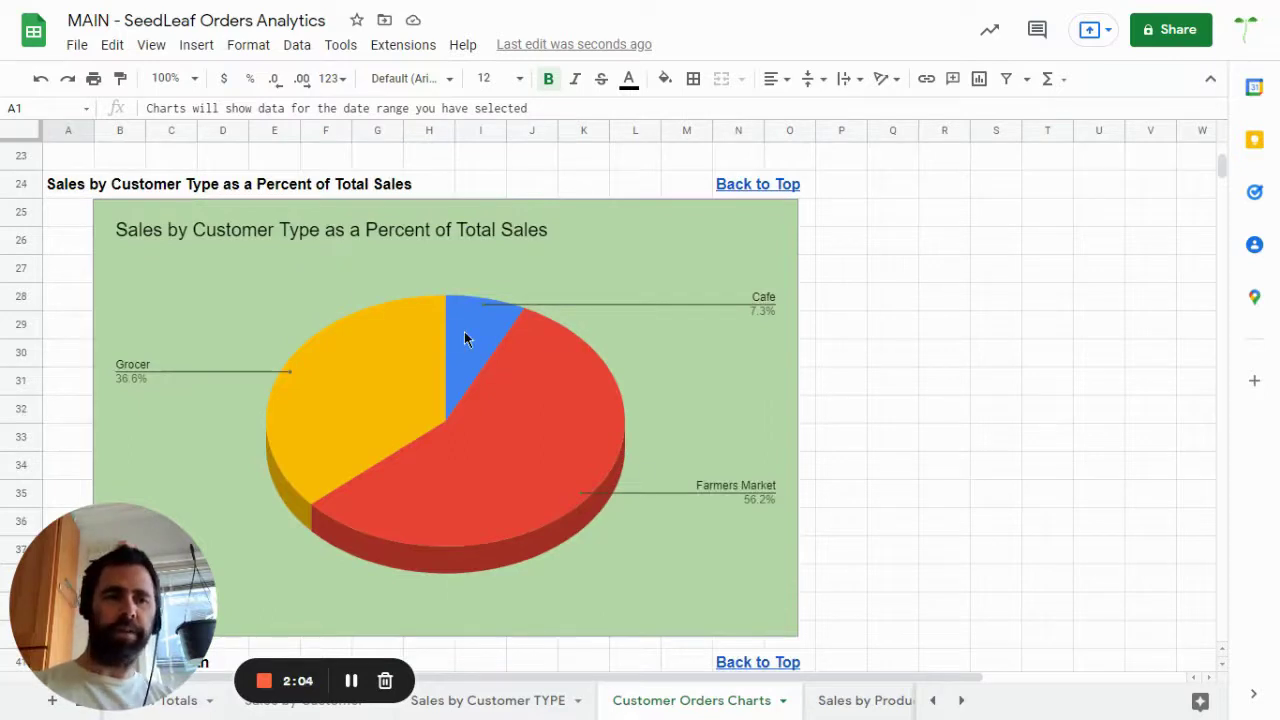
{"action": "scroll", "coordinate": [543, 413], "scroll_direction": "down", "scroll_amount": 7}
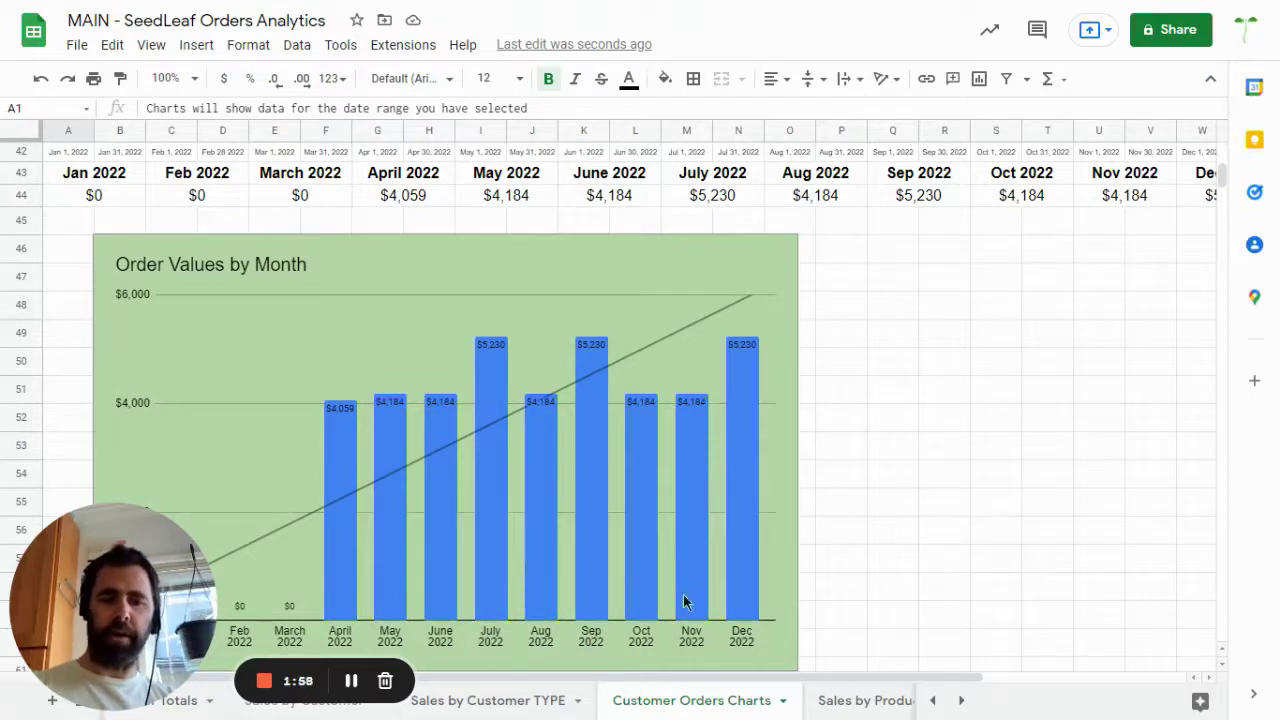
Step: Open the Sales by Product sheet and review units sold, total sales and the monthly sales columns for each product
{"action": "scroll", "coordinate": [709, 705], "scroll_direction": "right", "scroll_amount": 3}
{"action": "left_click", "coordinate": [657, 705]}
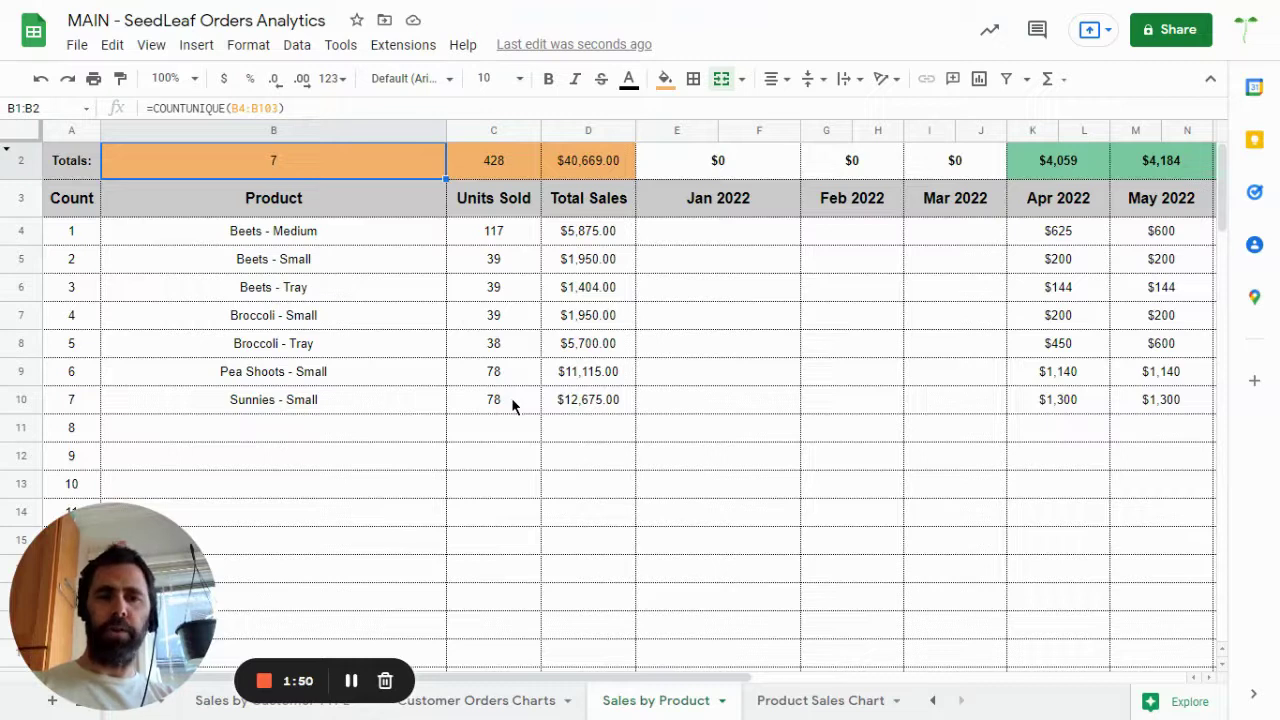
{"action": "scroll", "coordinate": [855, 325], "scroll_direction": "right", "scroll_amount": 10}
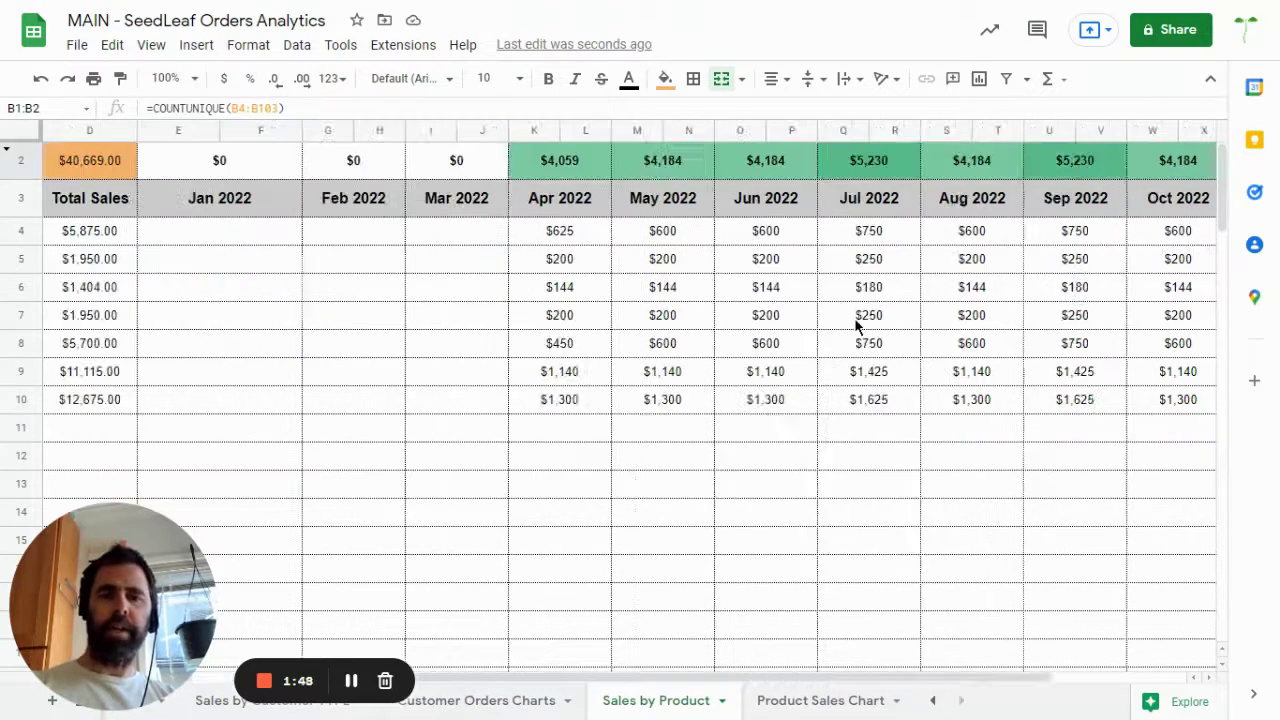
{"action": "scroll", "coordinate": [855, 325], "scroll_direction": "left", "scroll_amount": 10}
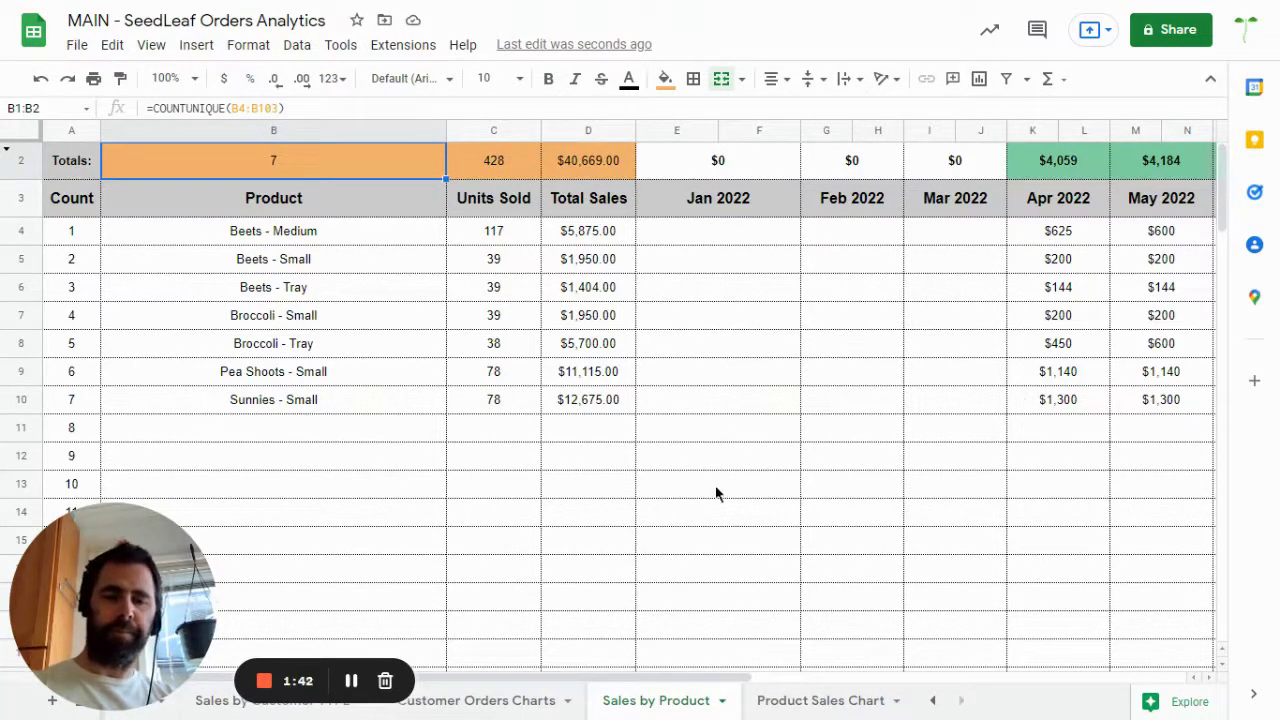
Step: Open the Product Sales Chart sheet and examine the pie chart of individual products as a percent of total product sales
{"action": "left_click", "coordinate": [793, 699]}
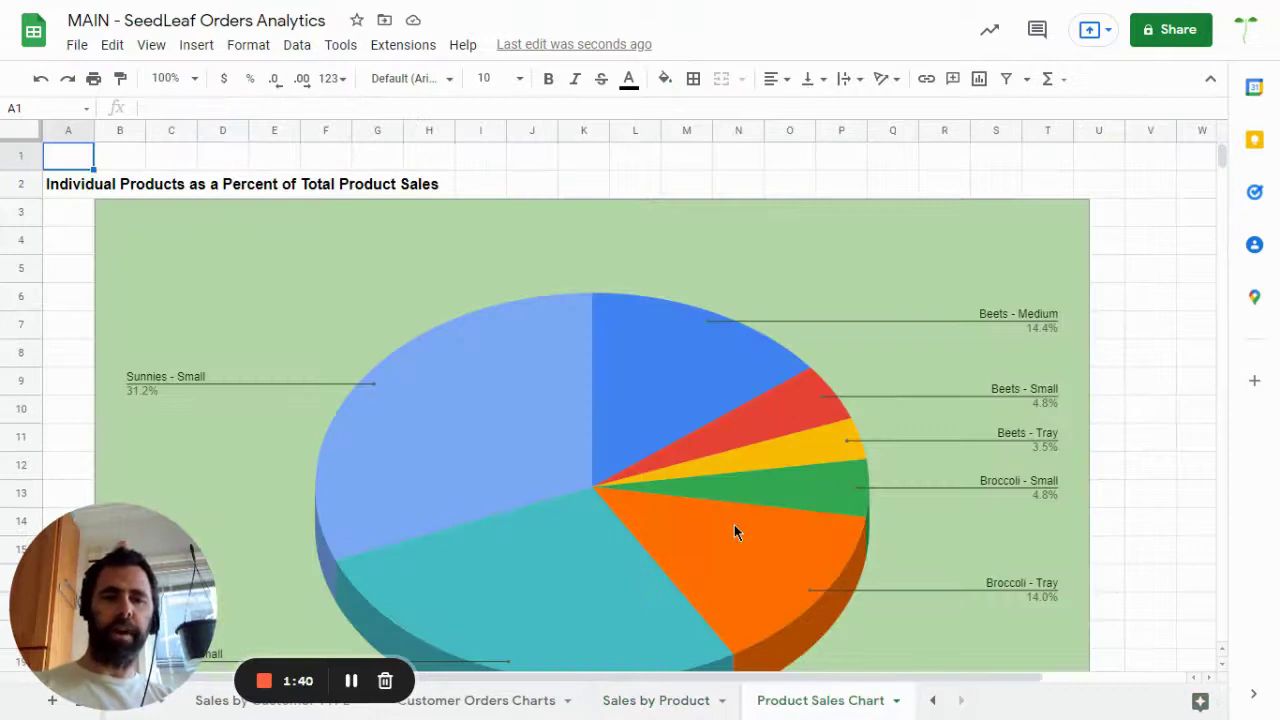
{"action": "scroll", "coordinate": [734, 524], "scroll_direction": "down", "scroll_amount": 1}
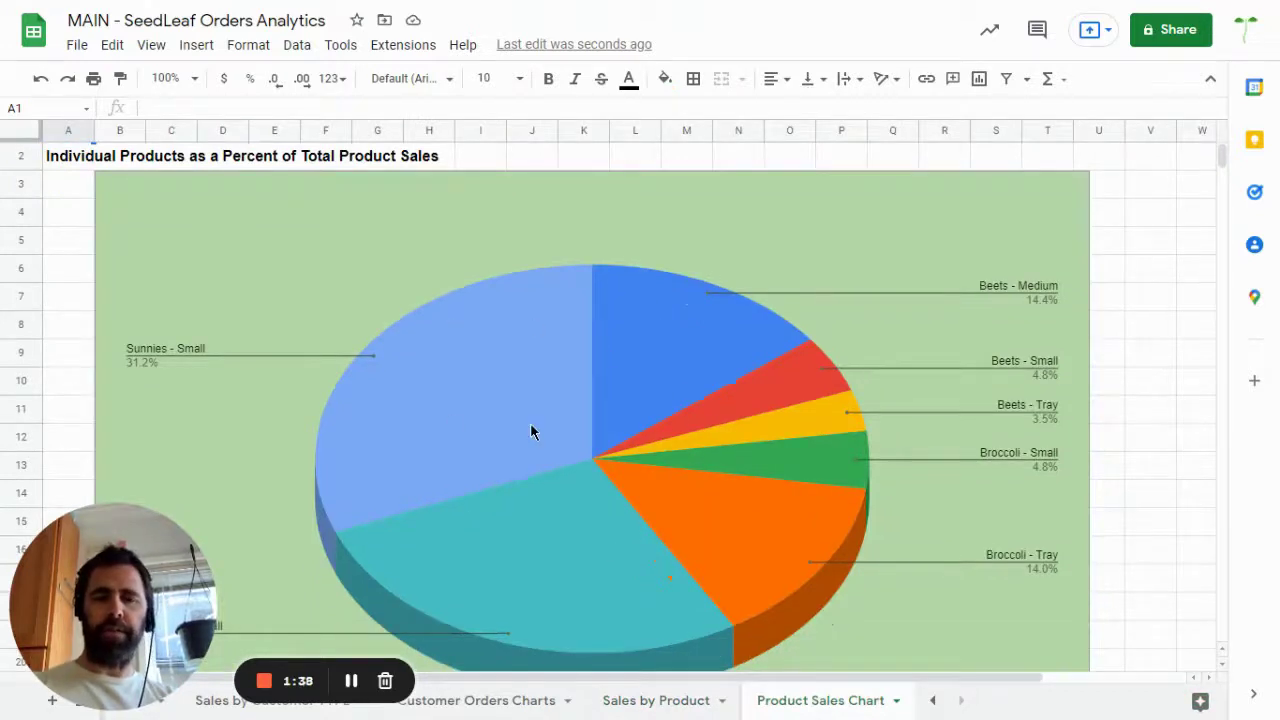
{"action": "scroll", "coordinate": [530, 431], "scroll_direction": "down", "scroll_amount": 1}
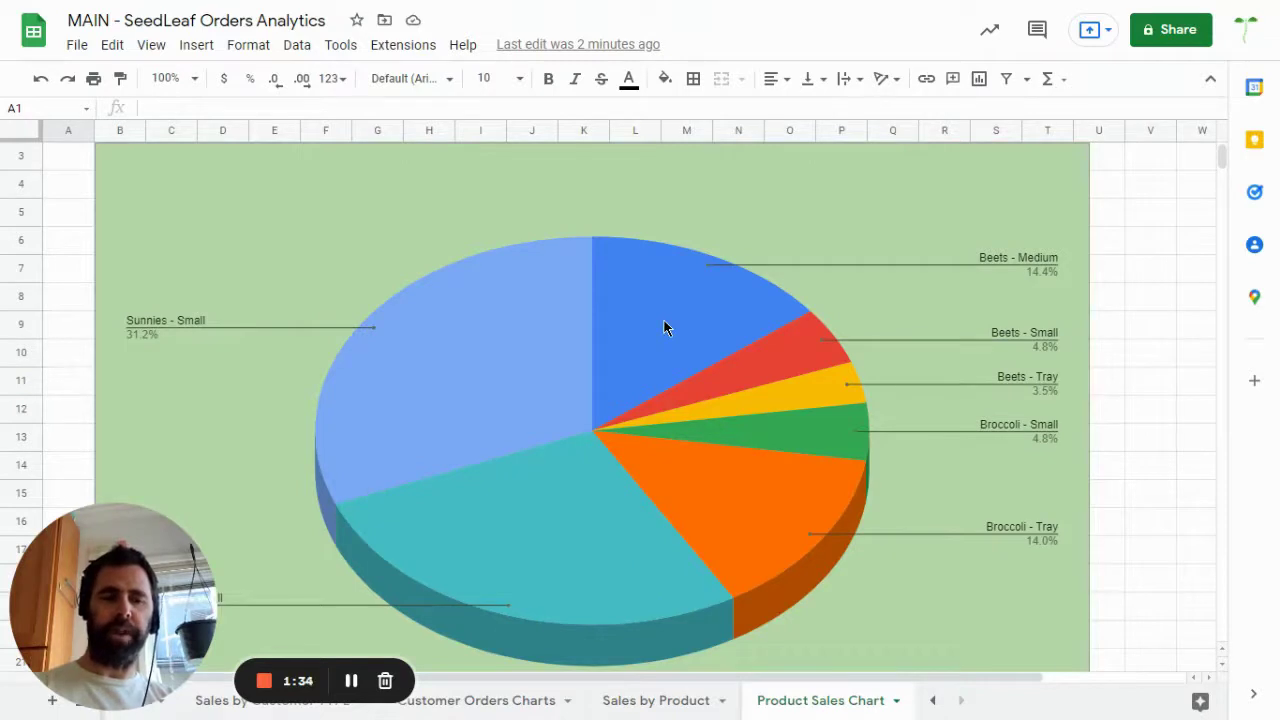
{"action": "scroll", "coordinate": [665, 328], "scroll_direction": "up", "scroll_amount": 1}
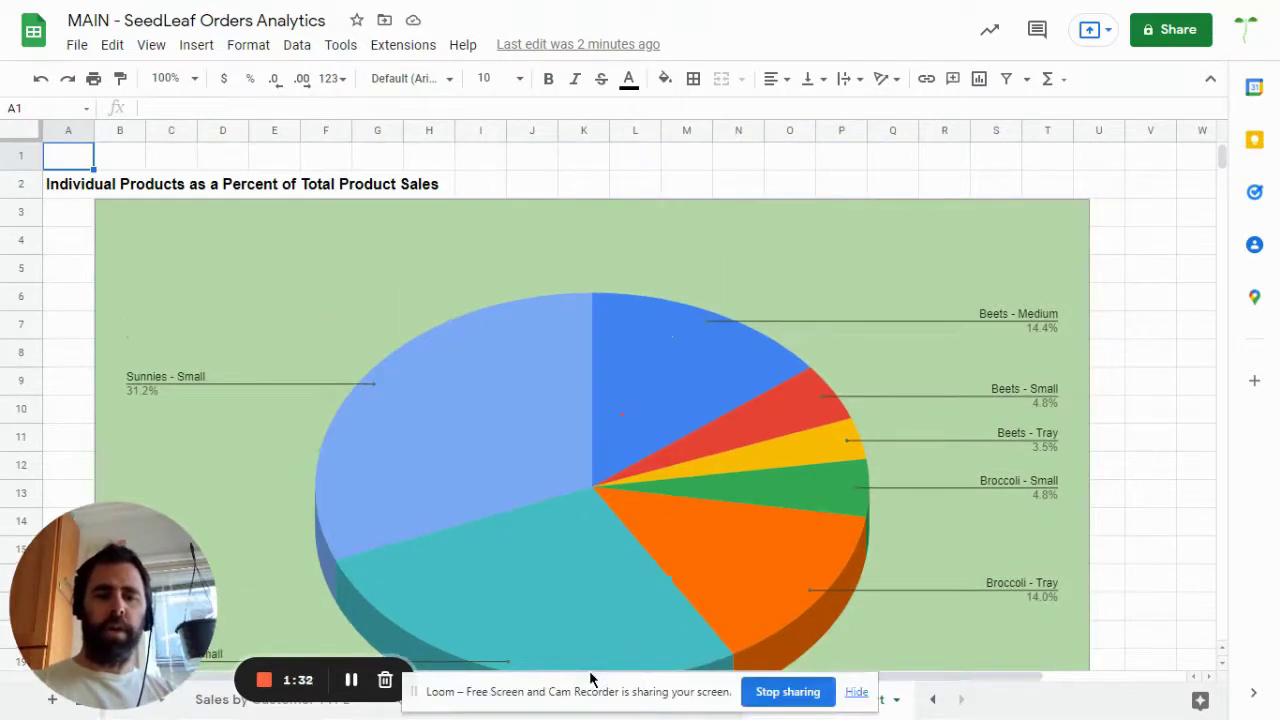
Step: Switch back to the Reports page in SeedLeaf
{"action": "key", "text": "alt+Tab"}
{"action": "key", "text": "alt+Tab"}
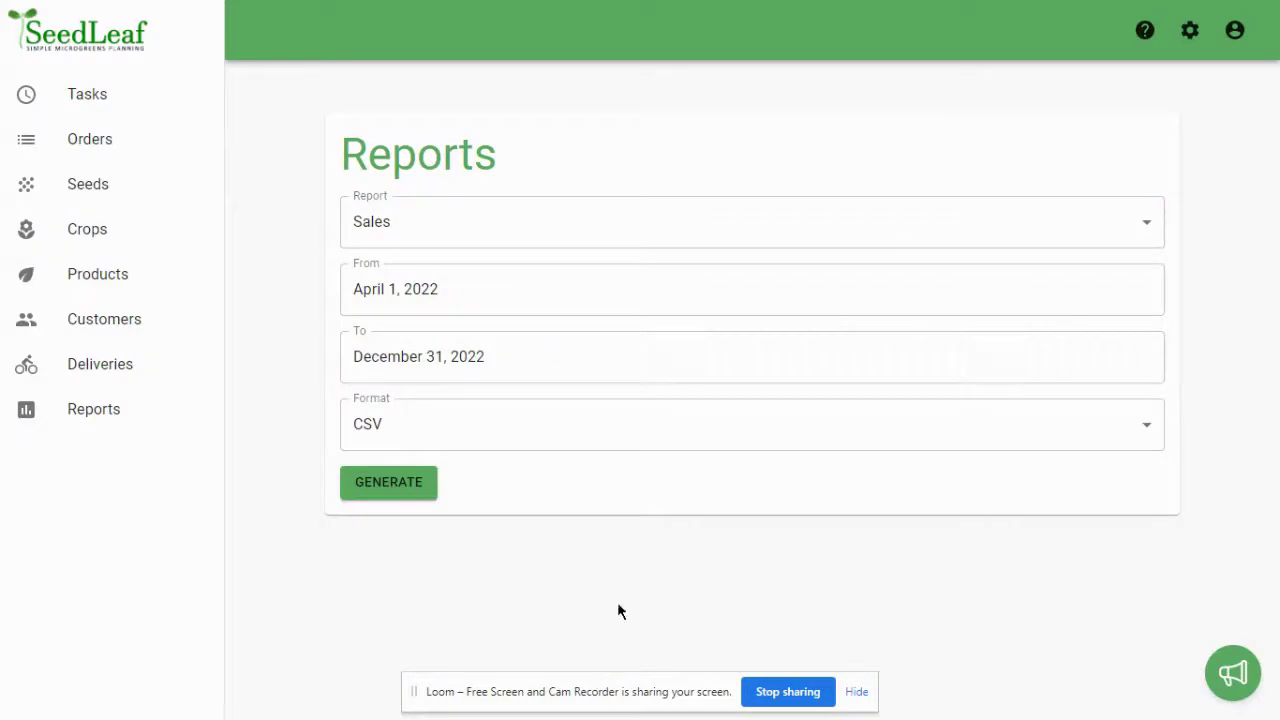